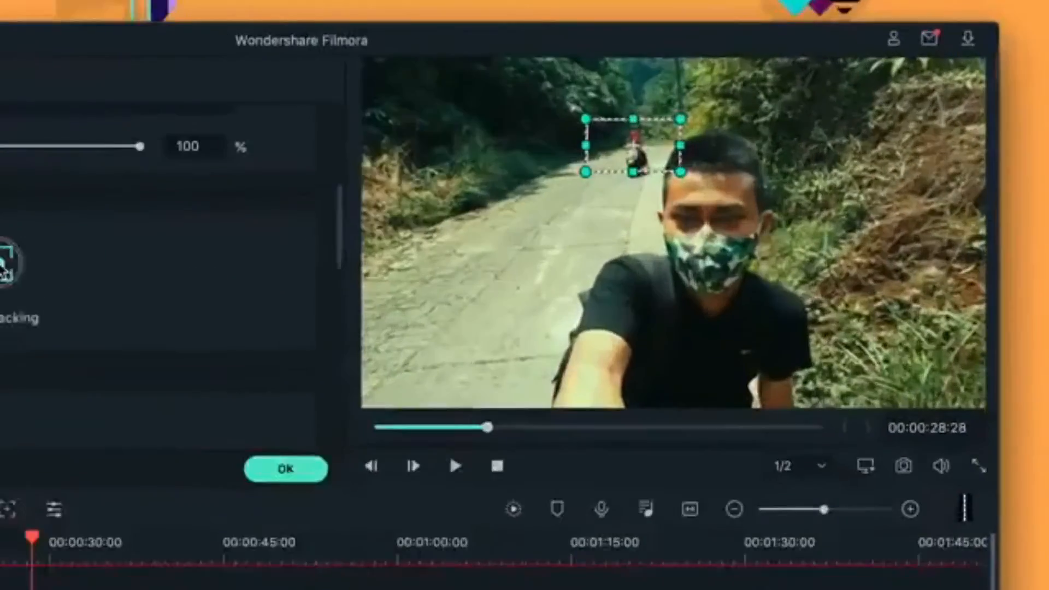
pyautogui.click(344, 186)
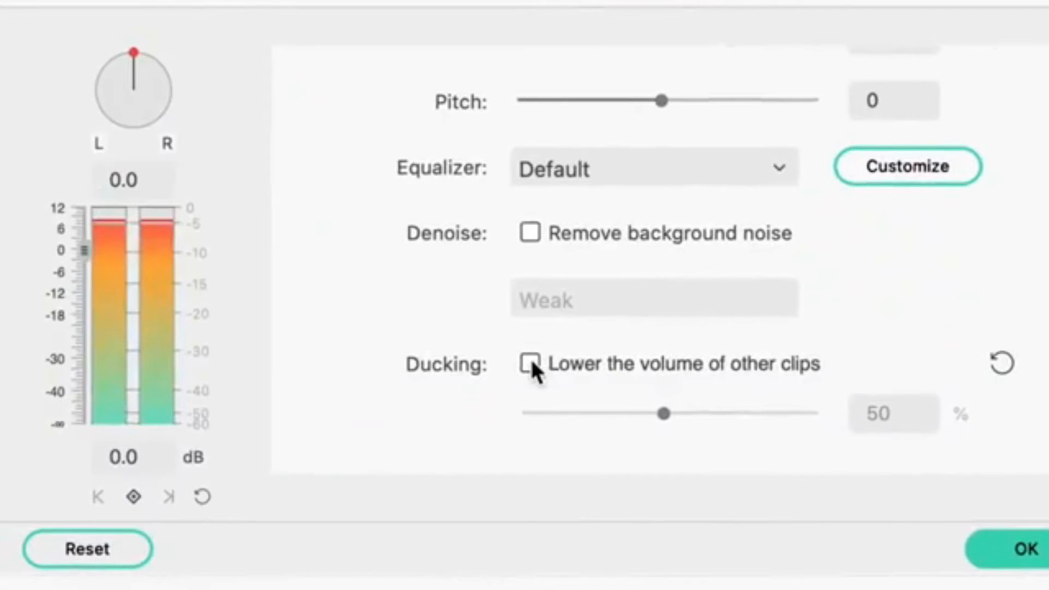
pyautogui.click(531, 363)
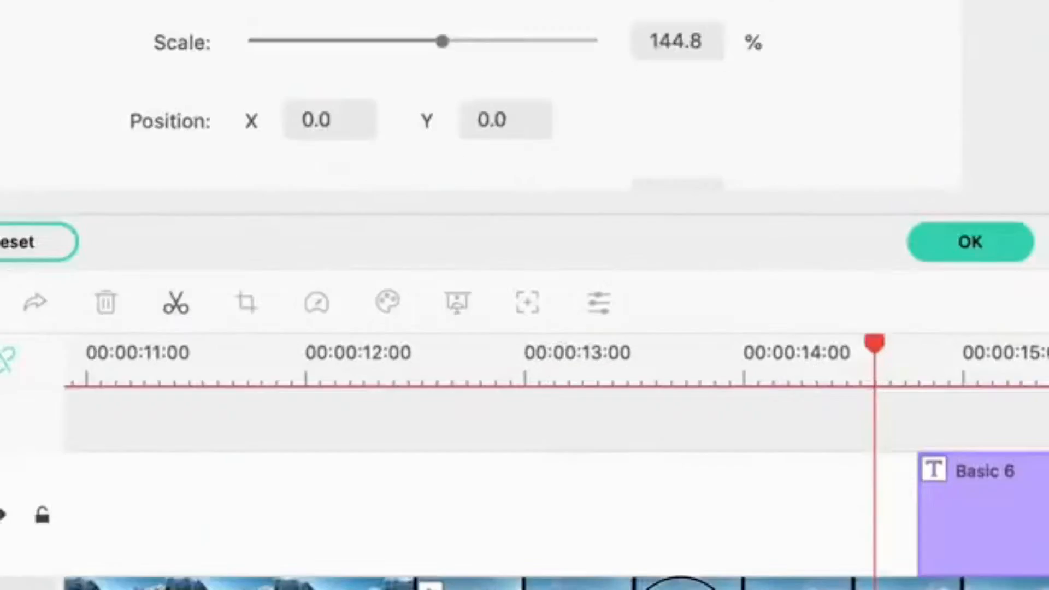
pyautogui.moveTo(661, 360); pyautogui.dragTo(735, 372)
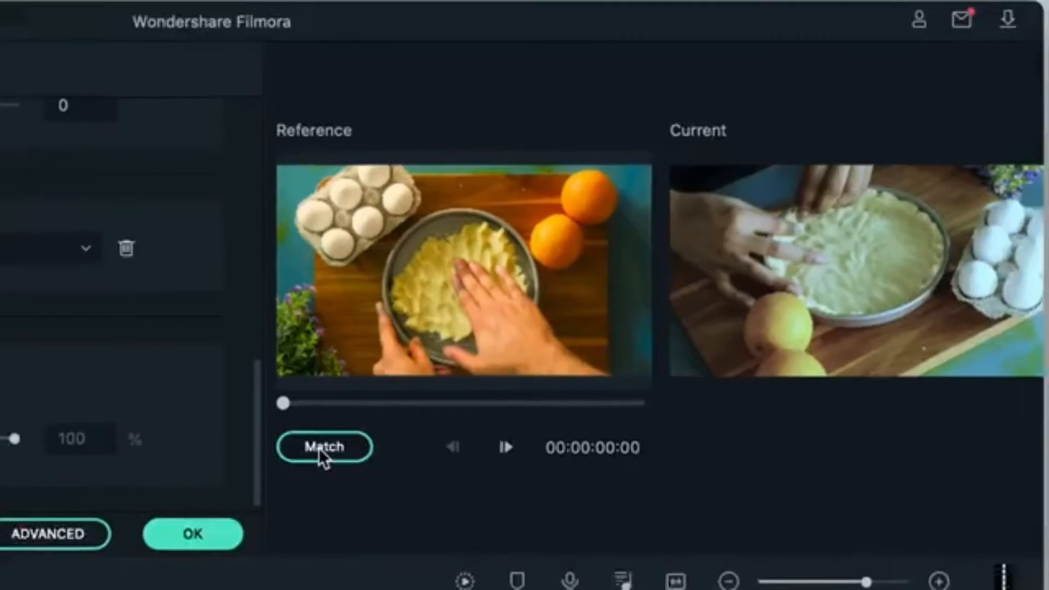
pyautogui.click(732, 115)
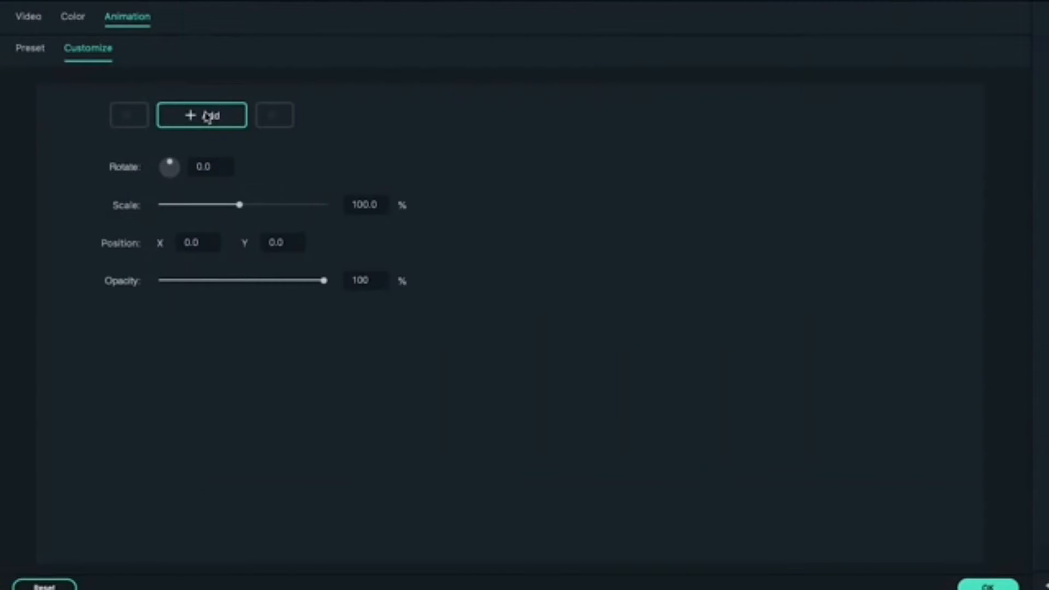
pyautogui.click(207, 116)
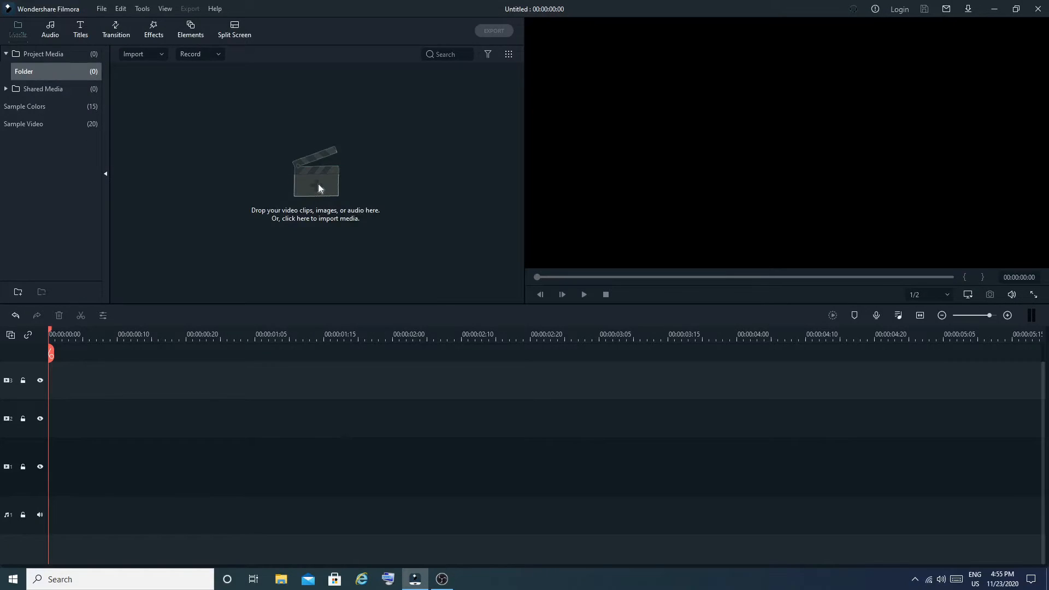
# Import the My Video file from the Desktop and place it at the start of the first video track.
pyautogui.click(320, 188)
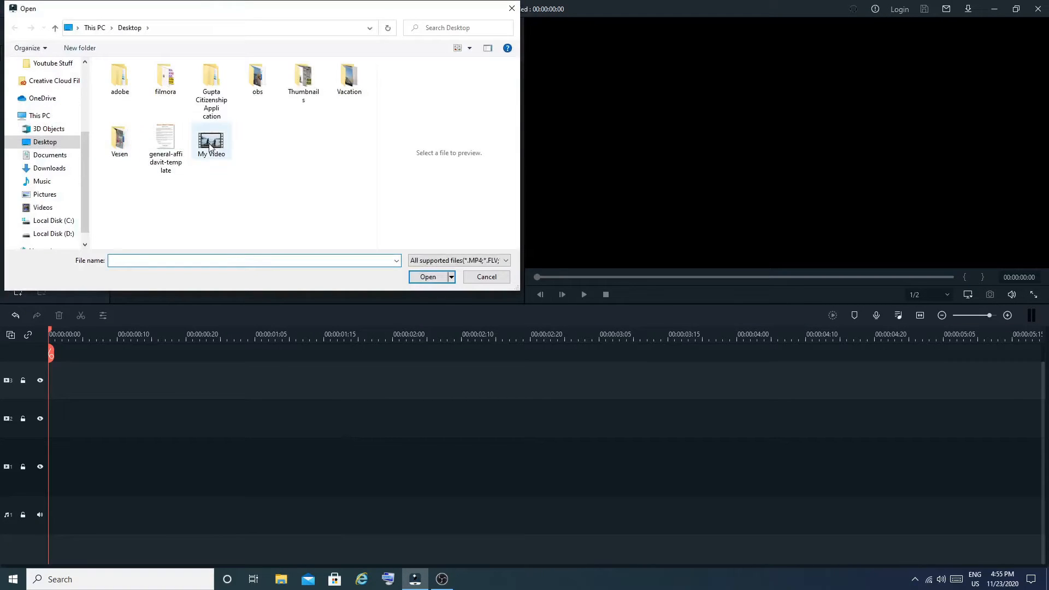
pyautogui.click(211, 141)
pyautogui.click(430, 276)
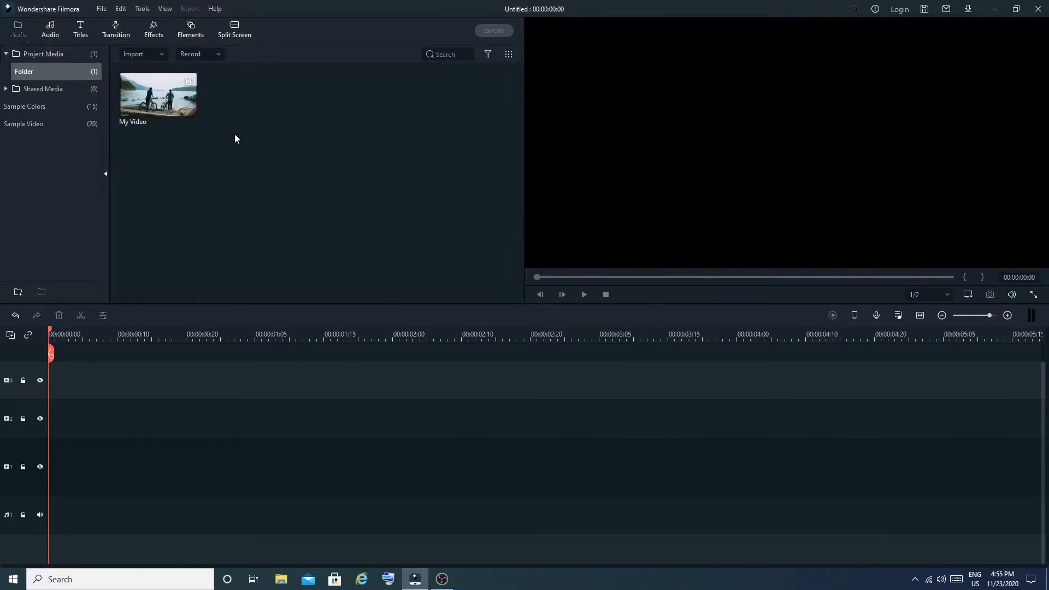
pyautogui.moveTo(148, 101); pyautogui.dragTo(50, 514)
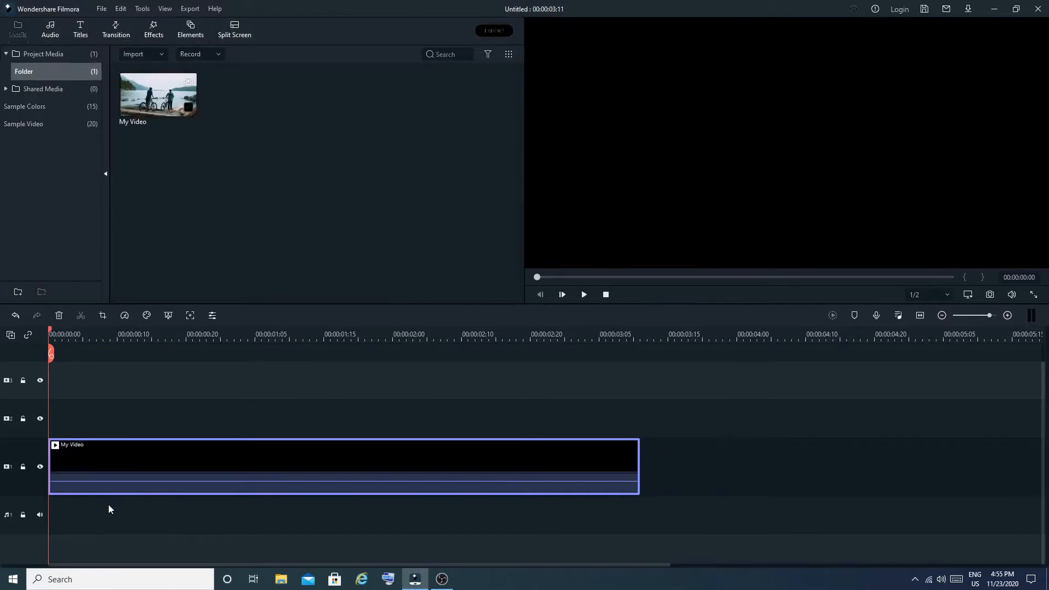
# Open the clip's settings and examine its video, audio, color and animation options, including the preset and custom animation pages.
pyautogui.rightClick(188, 462)
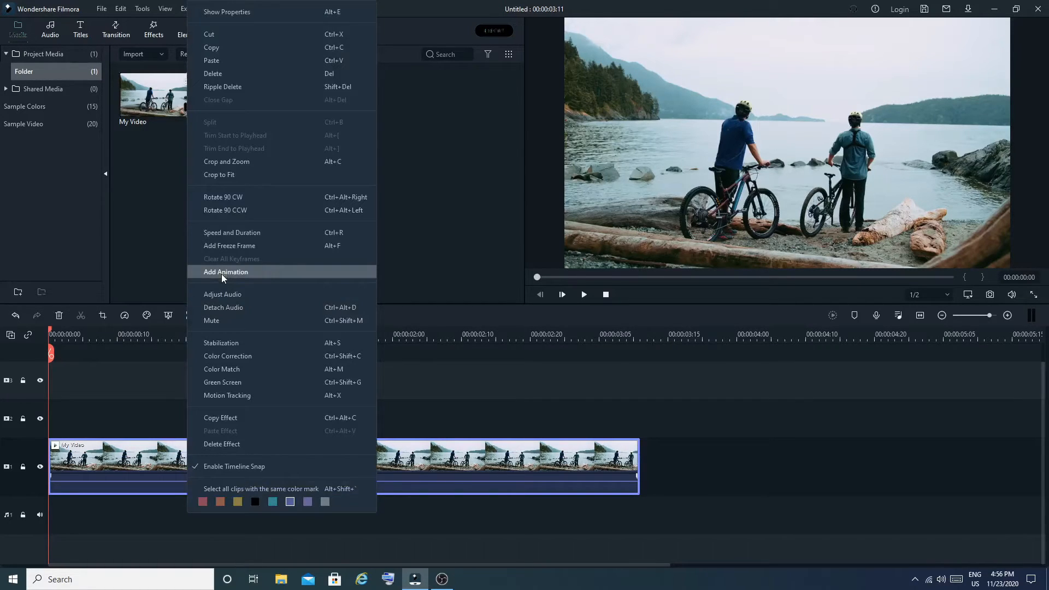
pyautogui.click(161, 450)
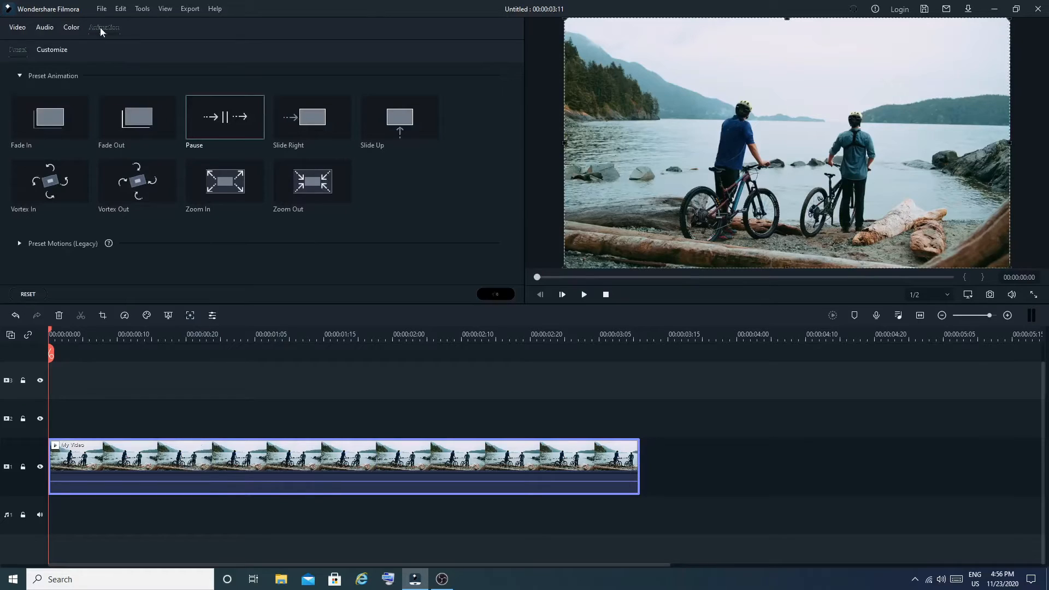
pyautogui.click(18, 28)
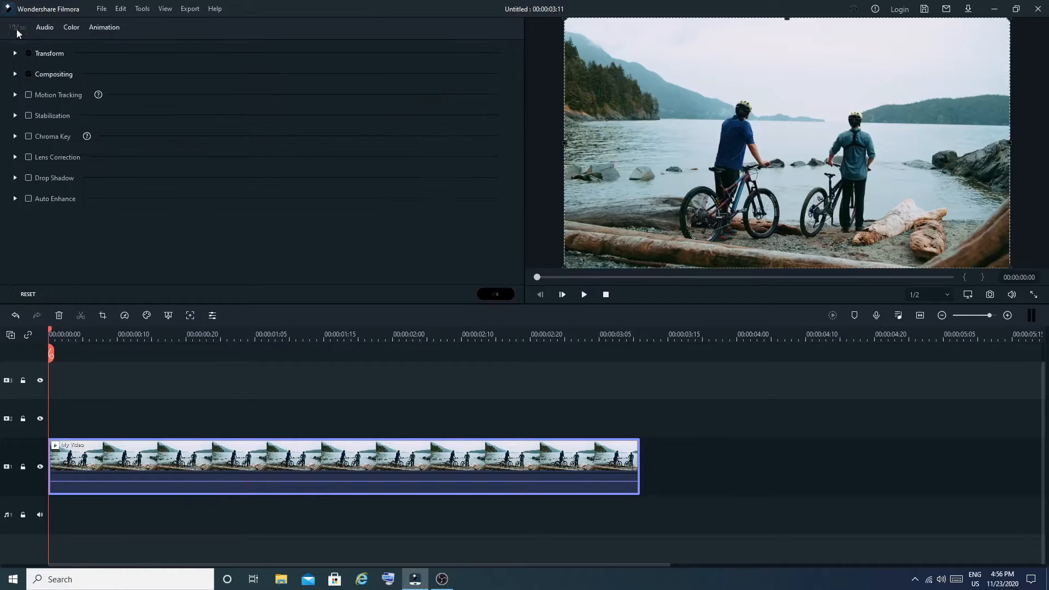
pyautogui.click(39, 27)
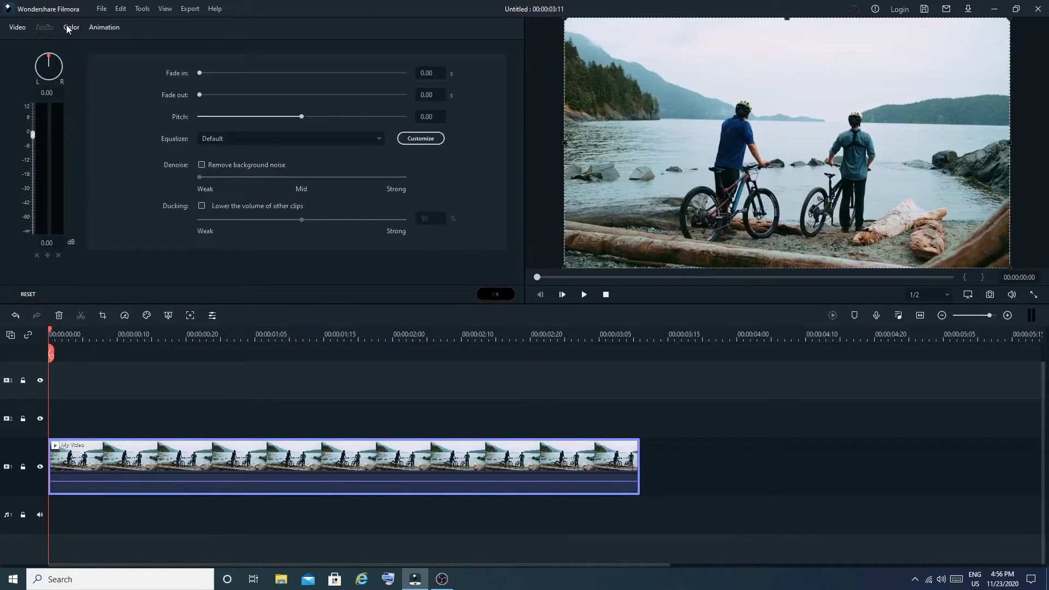
pyautogui.click(71, 26)
pyautogui.click(102, 28)
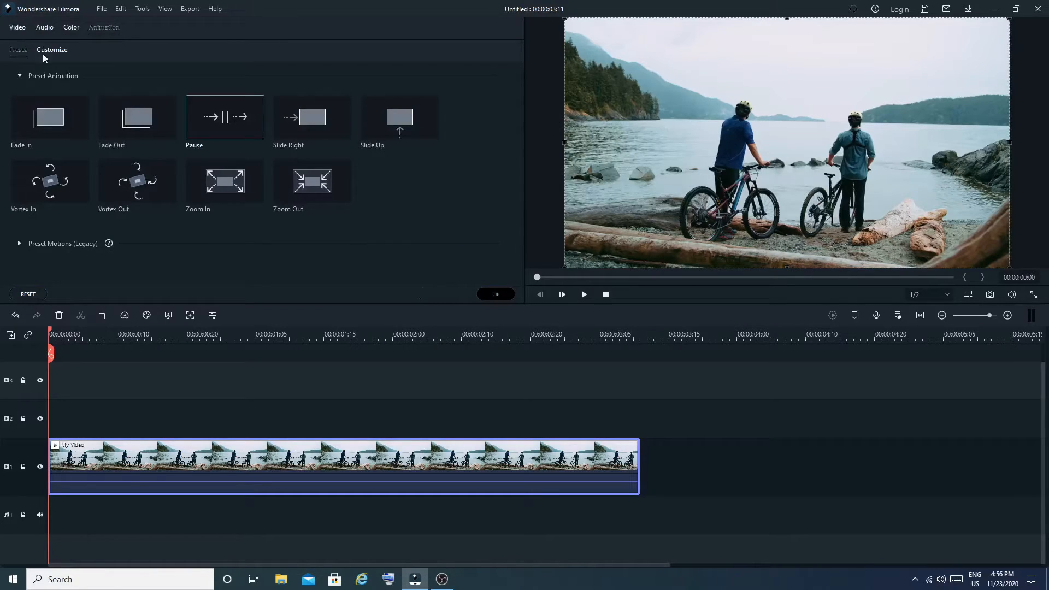
pyautogui.click(57, 50)
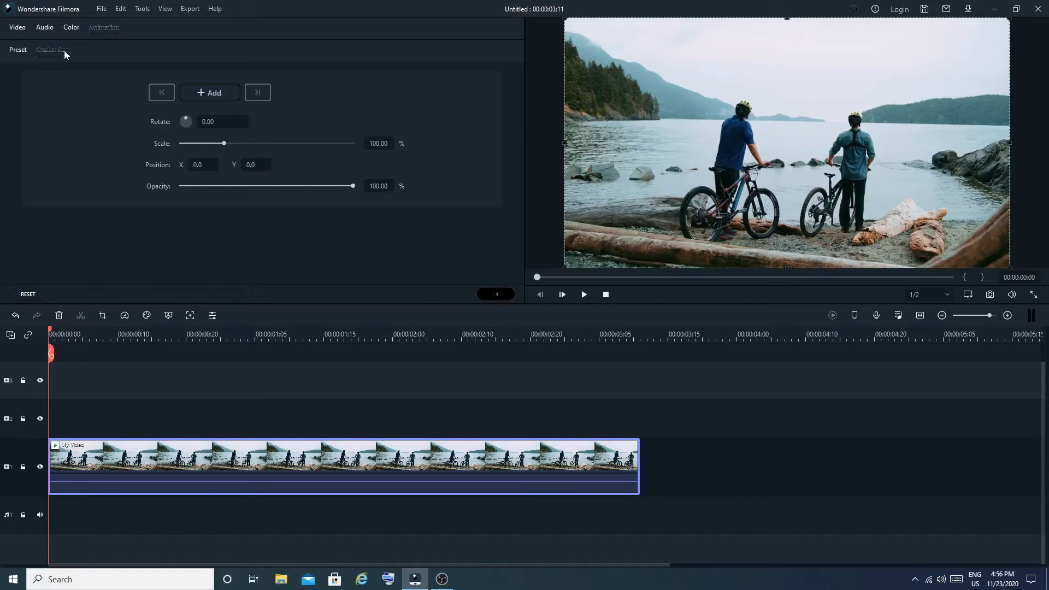
pyautogui.click(18, 50)
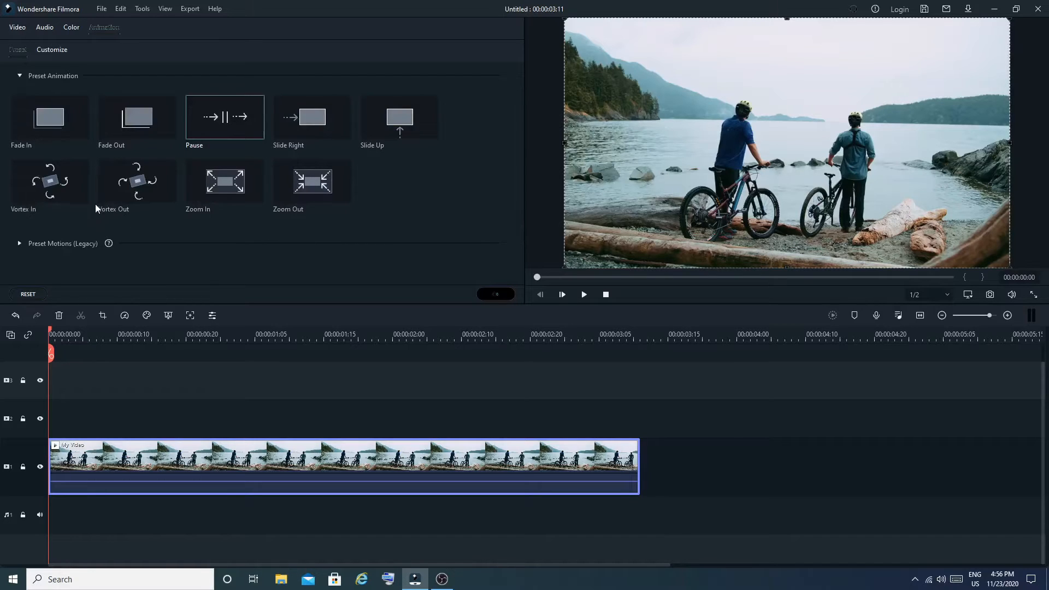
# Apply the Vortex In preset to the early part of the clip and Vortex Out after it, and preview the animation.
pyautogui.moveTo(56, 176)
pyautogui.mouseDown()
pyautogui.moveTo(110, 464)
pyautogui.moveTo(52, 460)
pyautogui.moveTo(144, 461)
pyautogui.mouseUp()
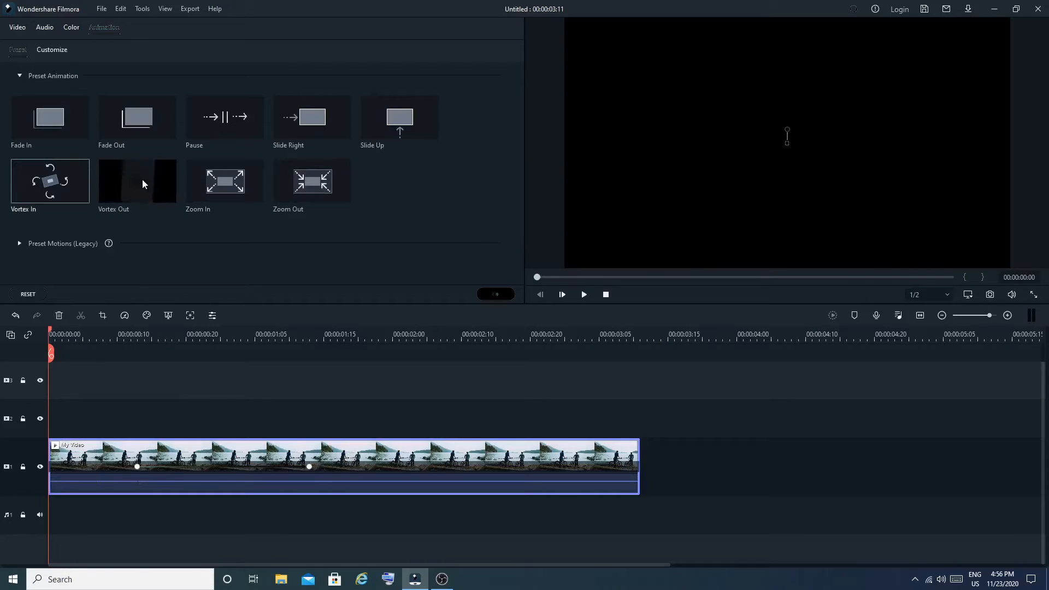
pyautogui.moveTo(145, 183)
pyautogui.mouseDown()
pyautogui.moveTo(237, 312)
pyautogui.moveTo(359, 431)
pyautogui.moveTo(353, 455)
pyautogui.mouseUp()
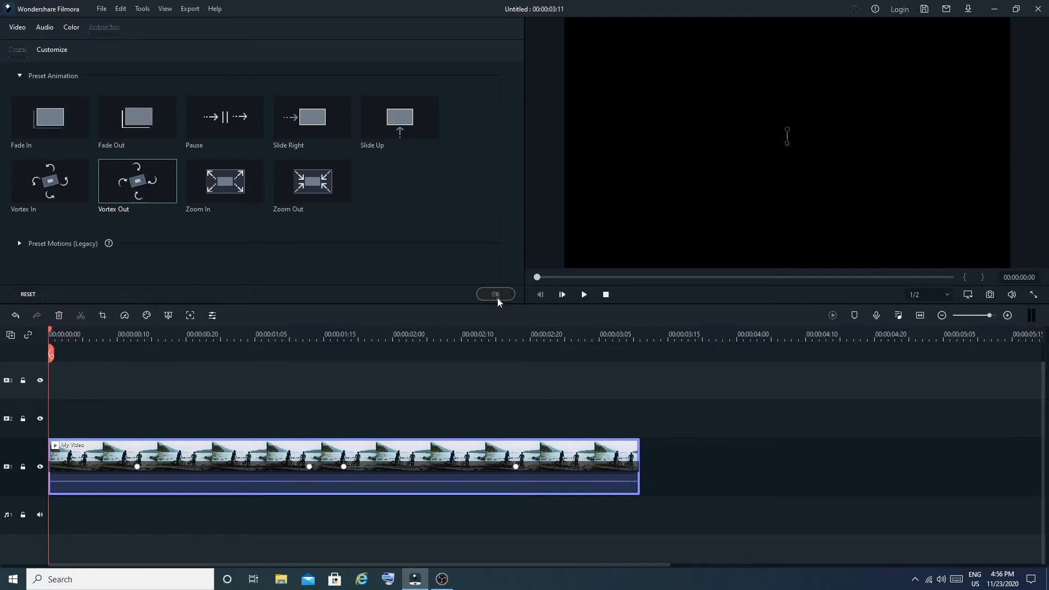
pyautogui.click(495, 294)
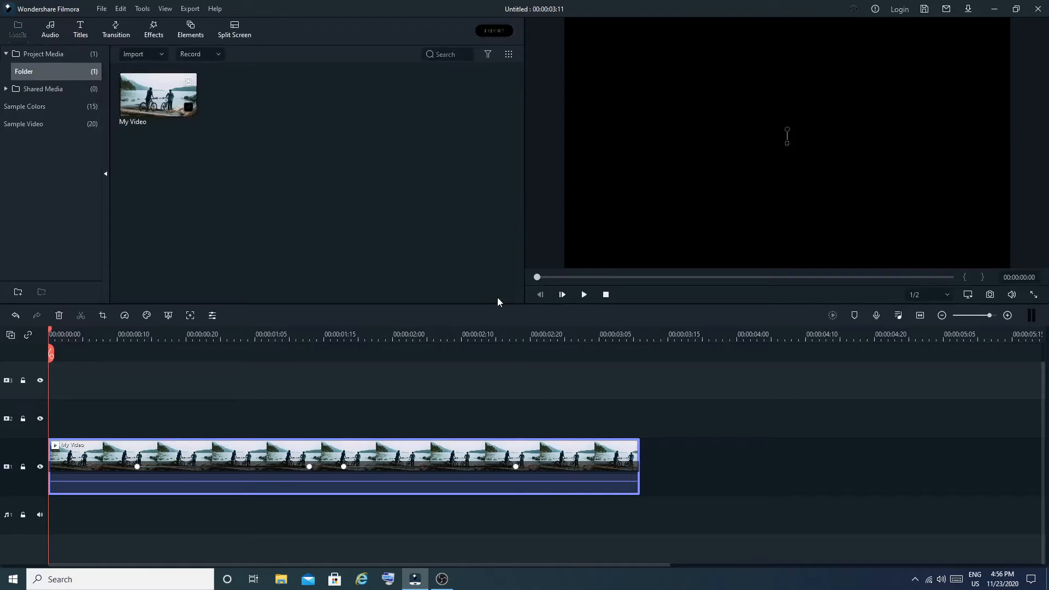
pyautogui.click(583, 295)
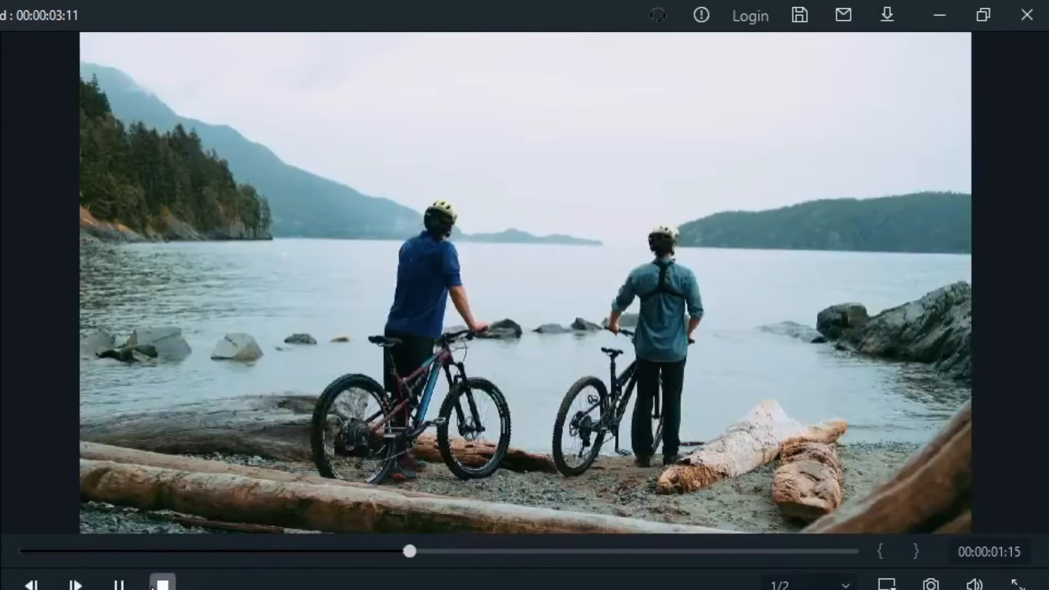
pyautogui.click(162, 585)
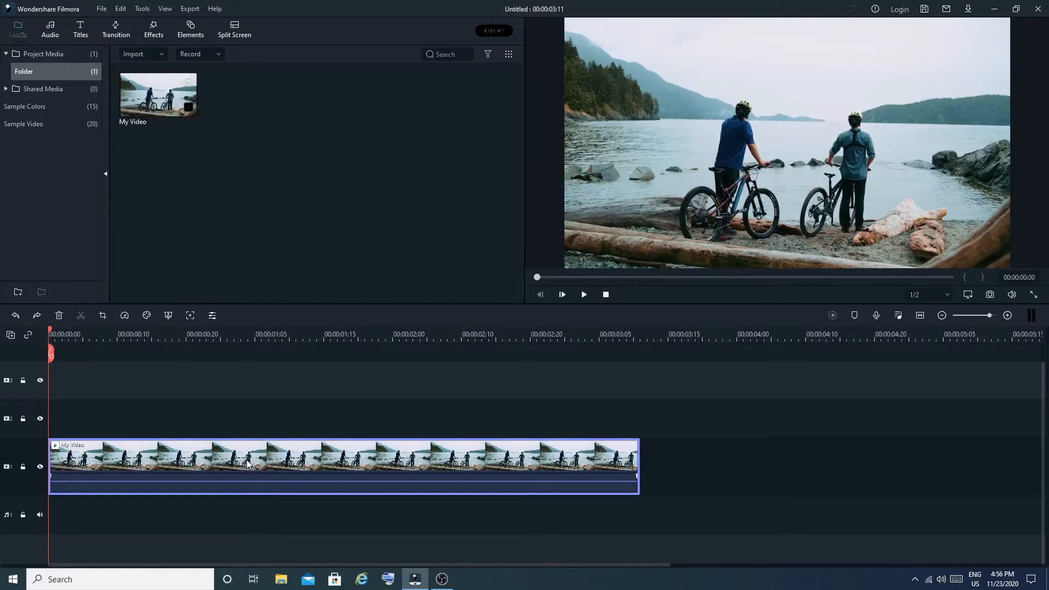
# Reopen the clip's custom animation settings and add a keyframe at the very start of the clip.
pyautogui.doubleClick(247, 462)
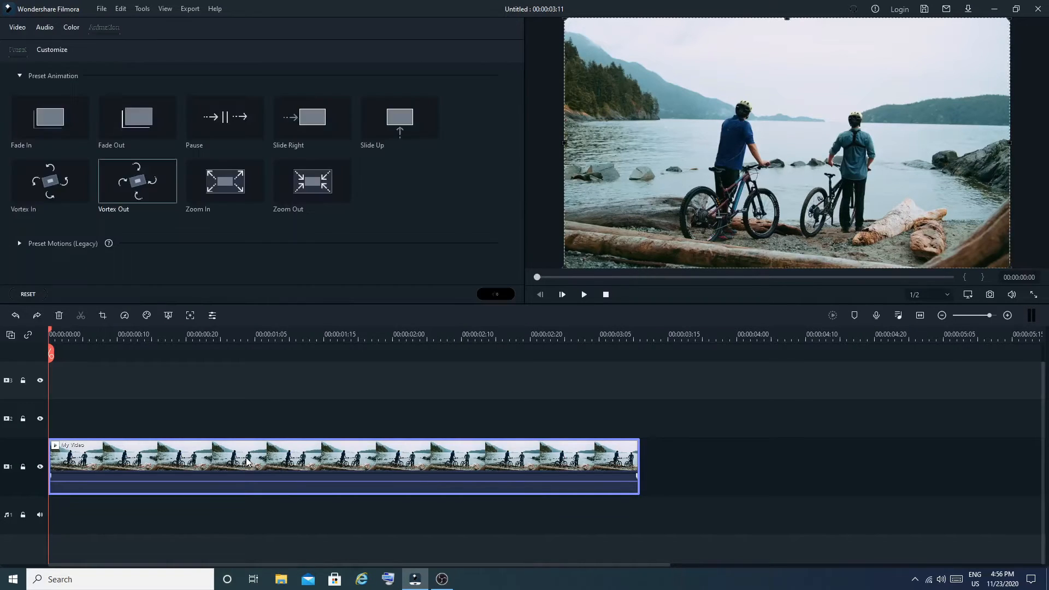
pyautogui.click(45, 50)
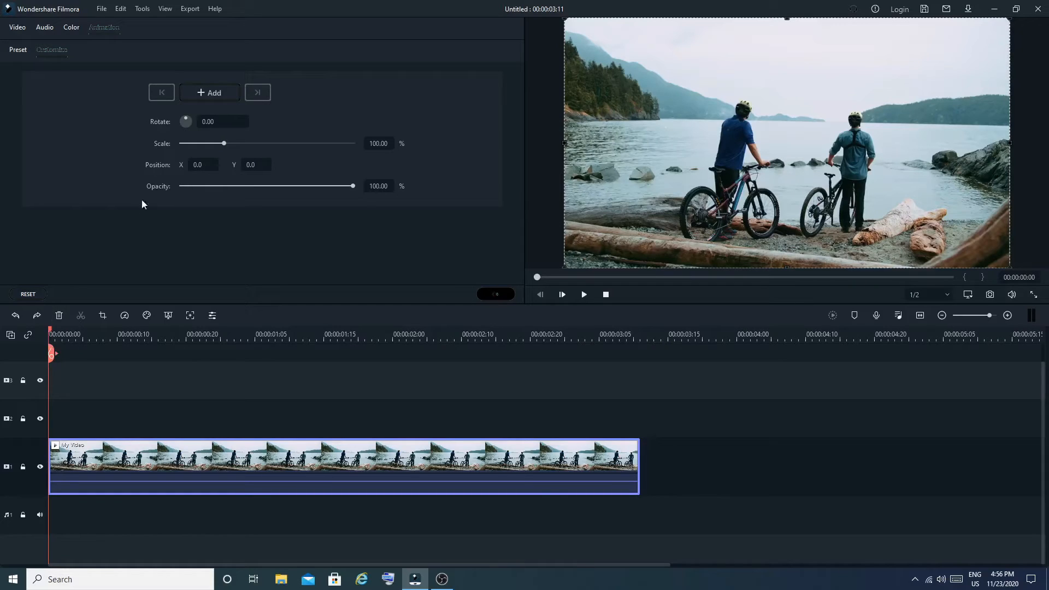
pyautogui.click(201, 93)
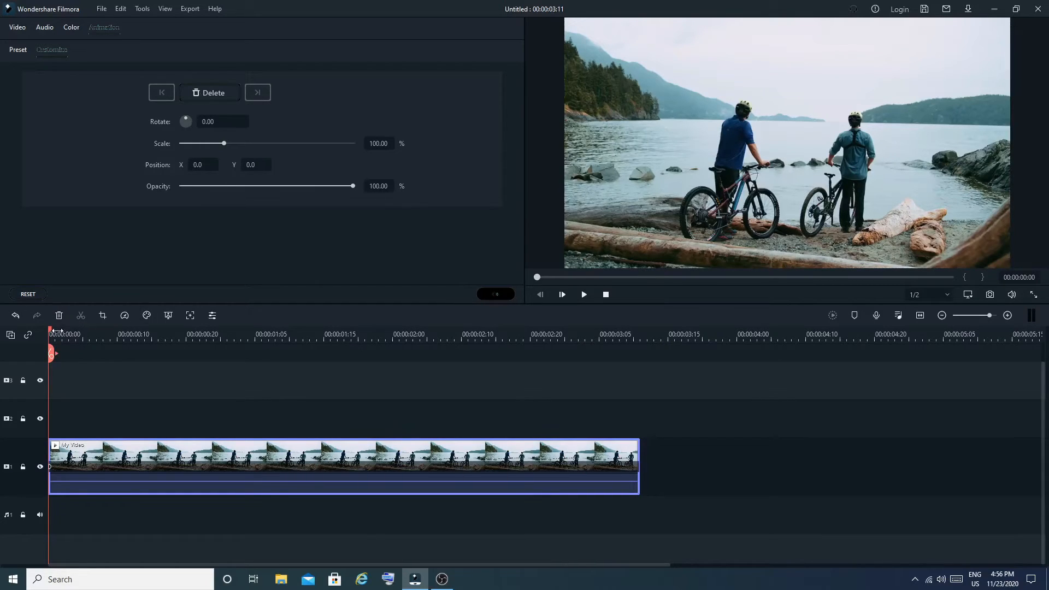
# Scale the clip down to 15.29% at 00:00:00:14 and hold that size with another keyframe at 00:00:00:19.
pyautogui.moveTo(56, 331); pyautogui.dragTo(149, 346)
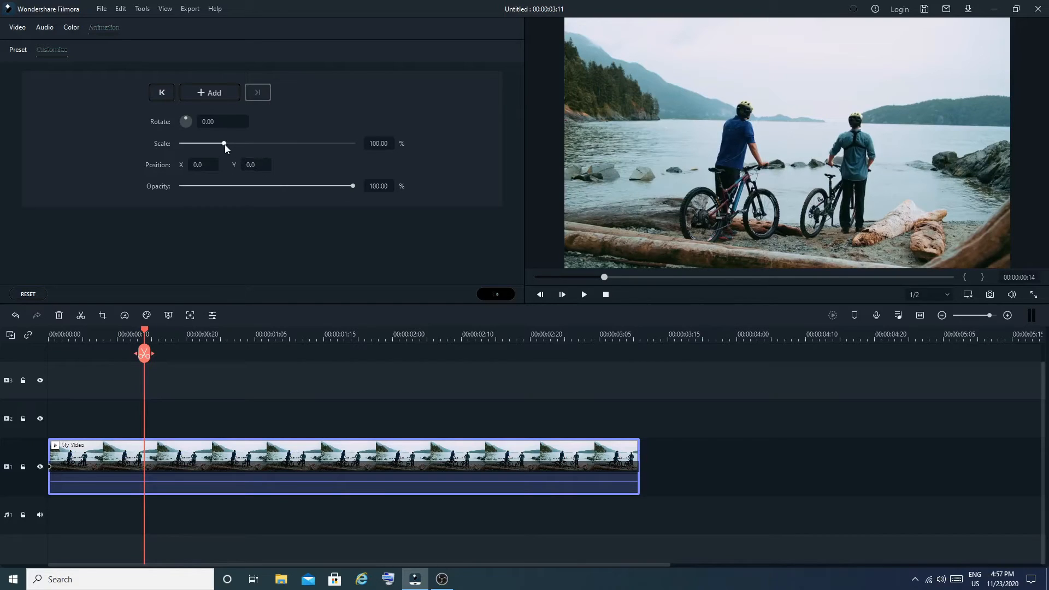
pyautogui.moveTo(224, 144); pyautogui.dragTo(189, 147)
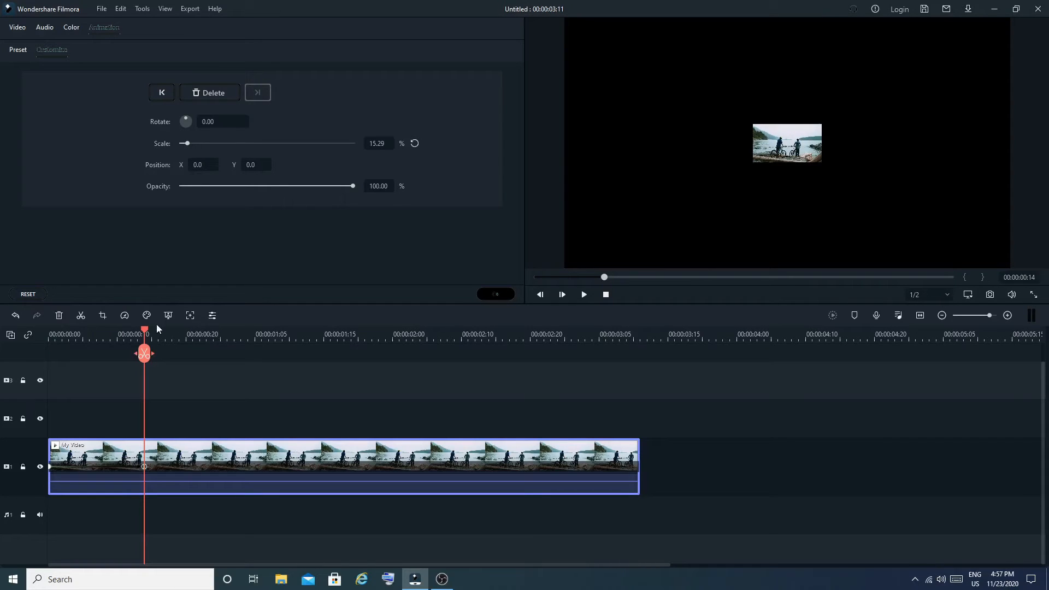
pyautogui.moveTo(148, 331); pyautogui.dragTo(179, 366)
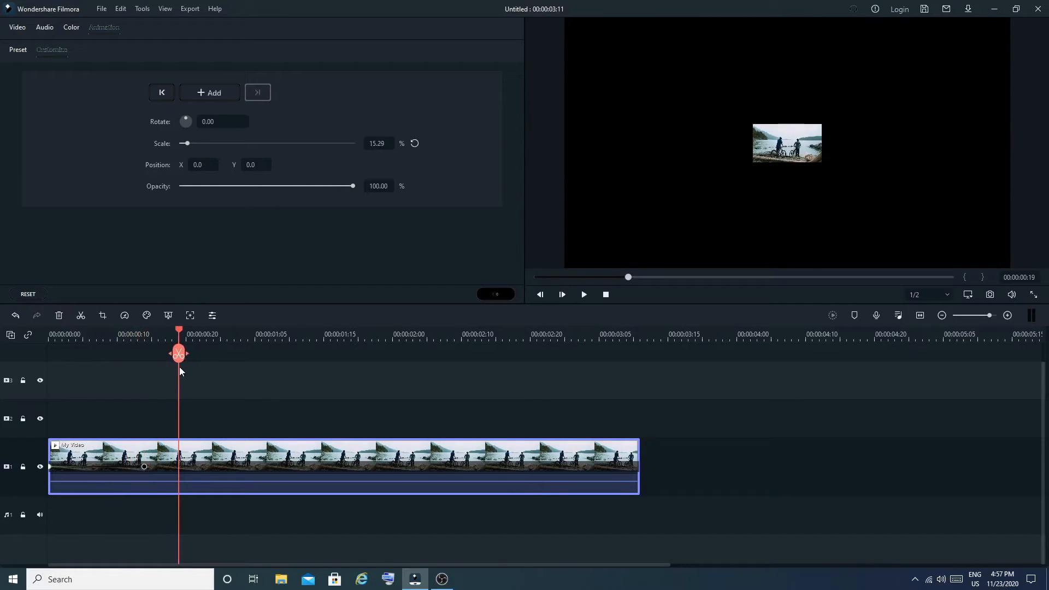
pyautogui.click(212, 96)
# Scale the clip up to 388.54% at 00:00:01:07 and hold that size with another keyframe at 00:00:01:11.
pyautogui.moveTo(178, 330); pyautogui.dragTo(273, 352)
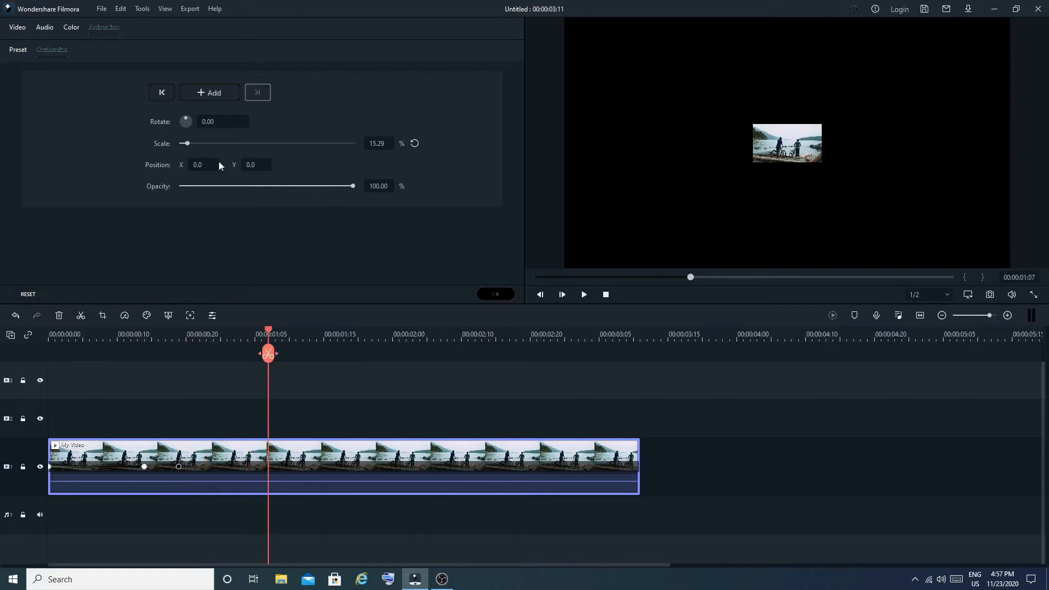
pyautogui.moveTo(188, 144); pyautogui.dragTo(349, 159)
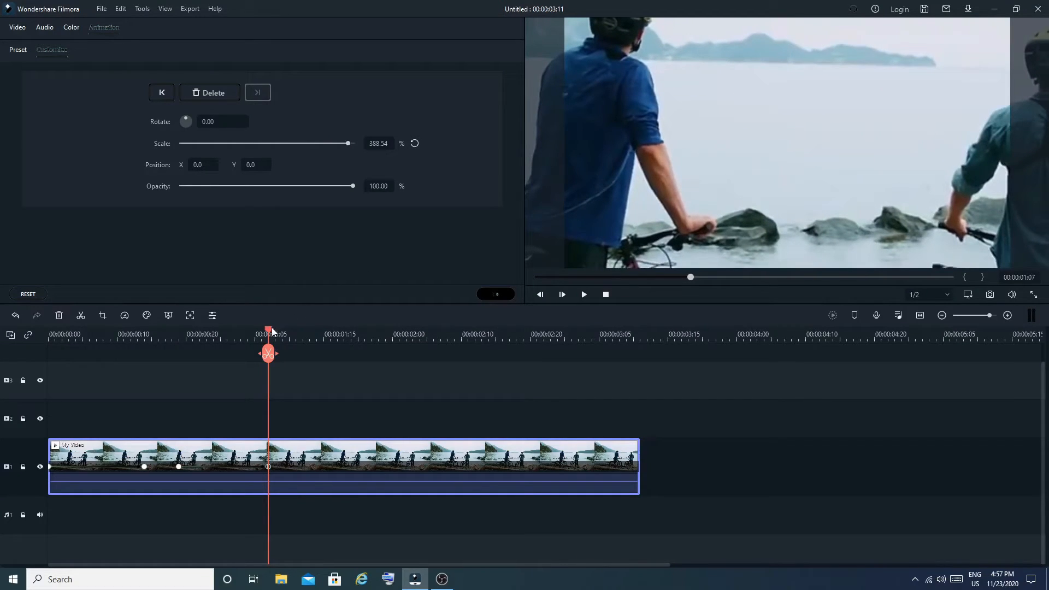
pyautogui.moveTo(271, 331); pyautogui.dragTo(298, 338)
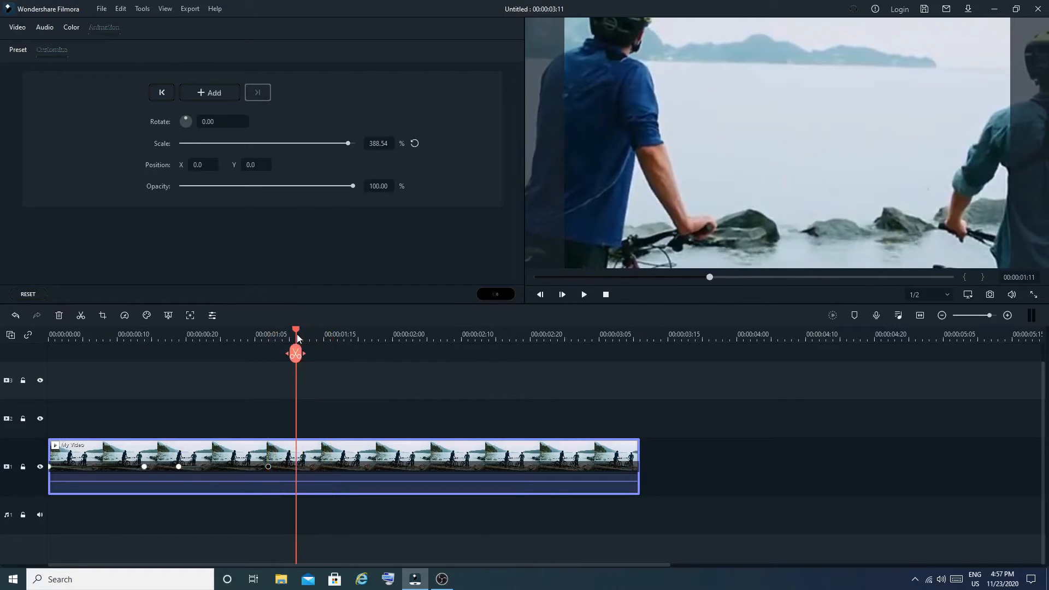
pyautogui.click(219, 94)
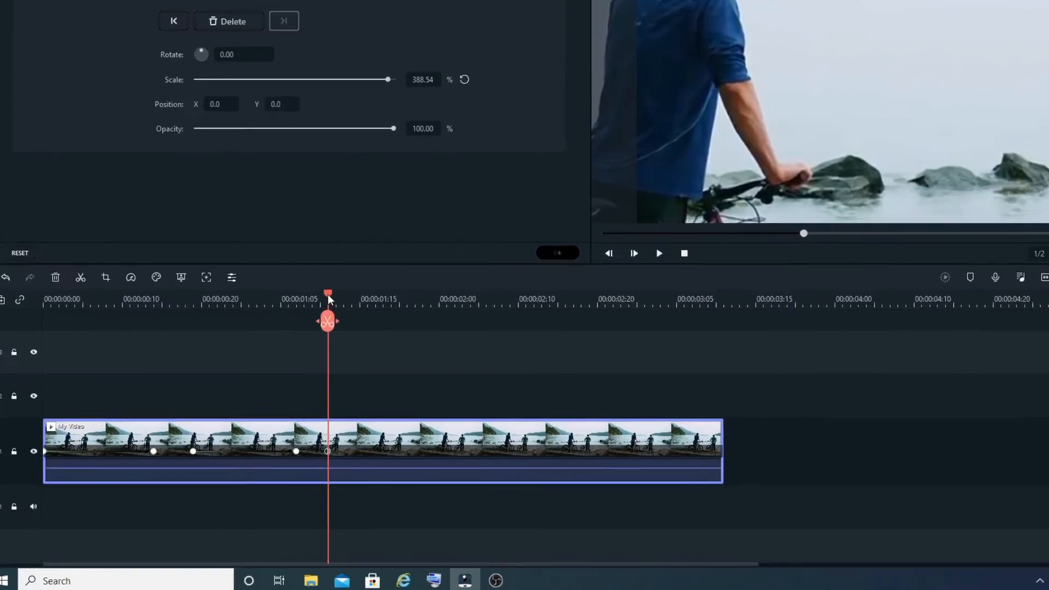
# Create a keyframe at 00:00:02:02 with the scale at 87.90% and the rotation at 360 degrees.
pyautogui.moveTo(297, 331); pyautogui.dragTo(368, 340)
pyautogui.moveTo(653, 90); pyautogui.dragTo(729, 92)
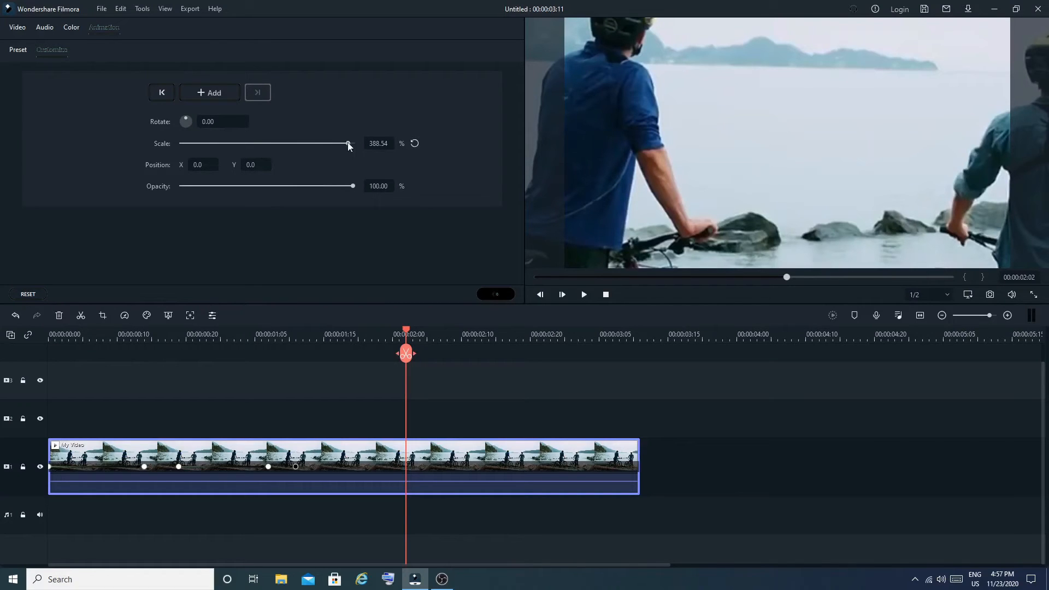
pyautogui.moveTo(349, 142); pyautogui.dragTo(219, 149)
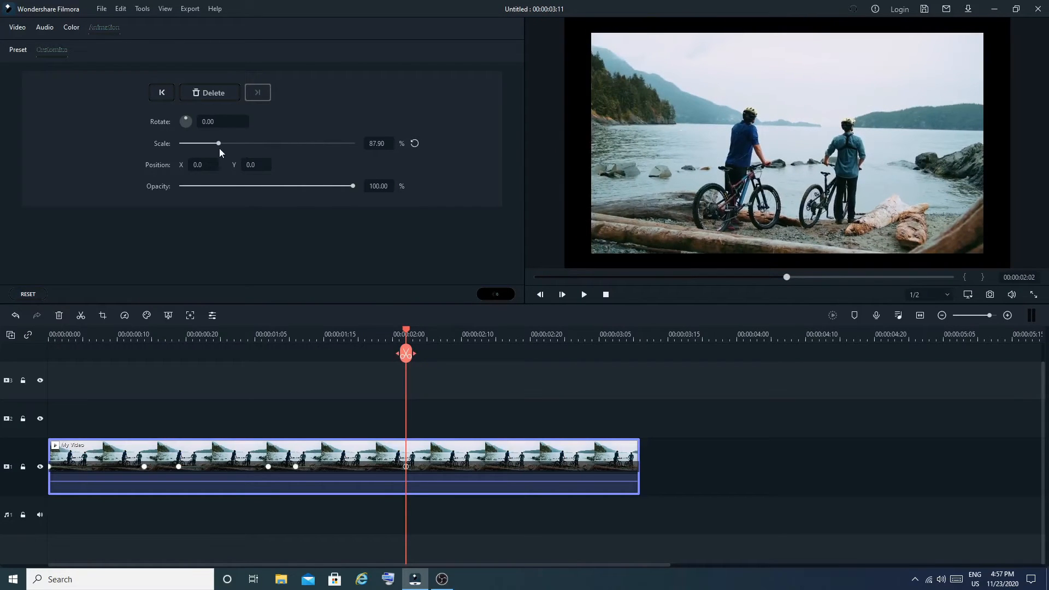
pyautogui.moveTo(186, 121)
pyautogui.mouseDown()
pyautogui.moveTo(194, 130)
pyautogui.moveTo(186, 111)
pyautogui.mouseUp()
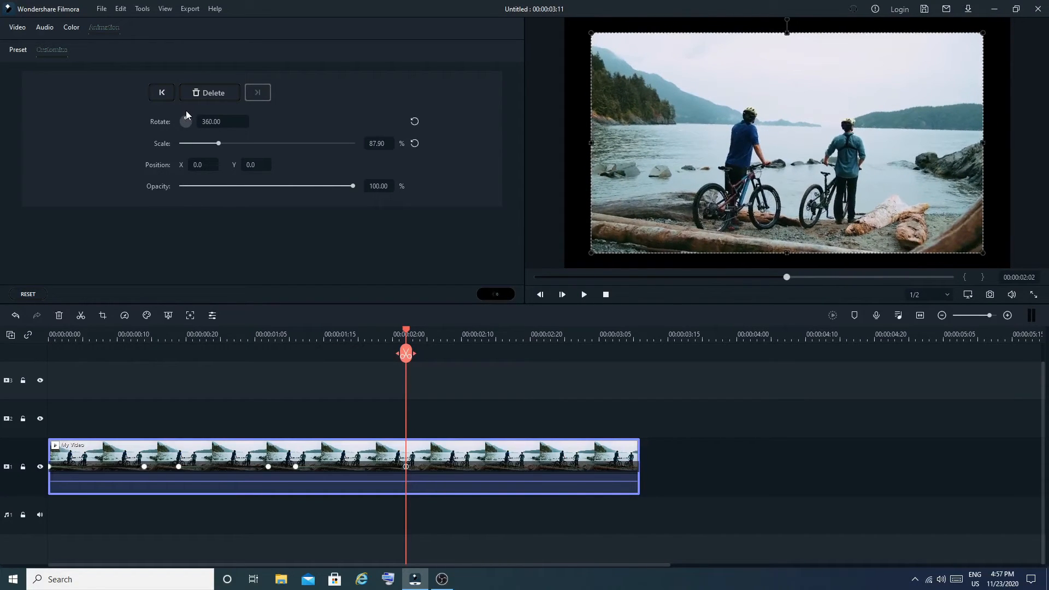
# Apply the custom keyframe animation and play the clip back from the beginning.
pyautogui.click(488, 296)
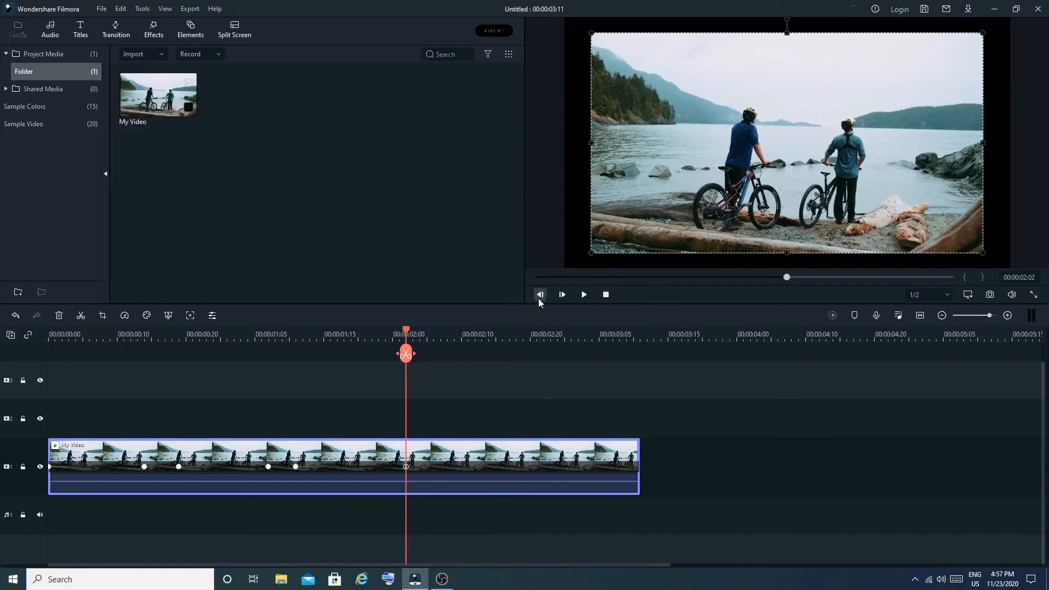
pyautogui.click(606, 295)
pyautogui.click(584, 295)
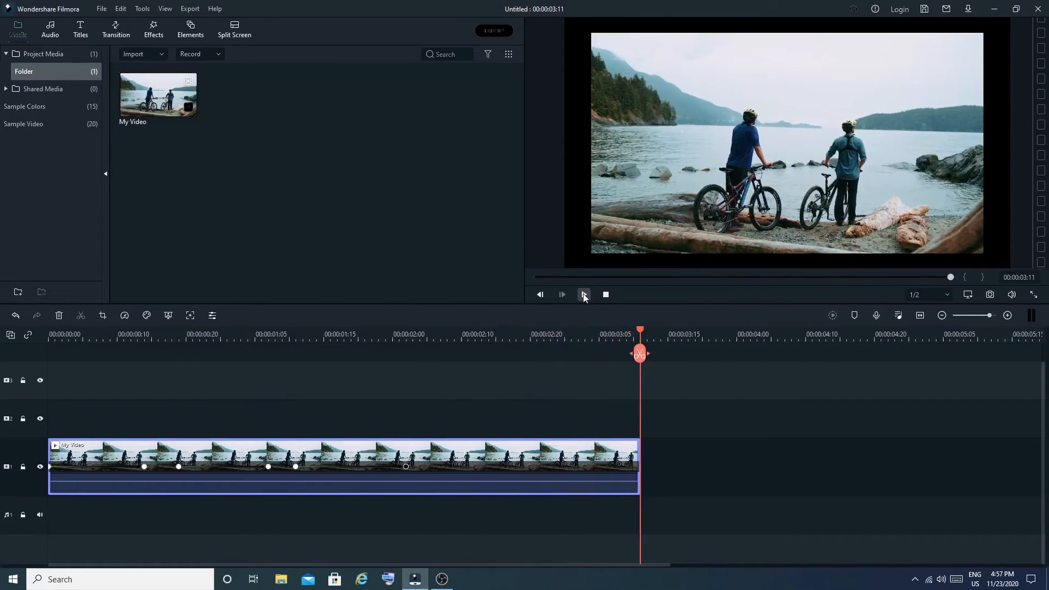
# Replay the keyframed scale and rotation animation from the start of the clip and stop playback.
pyautogui.click(584, 295)
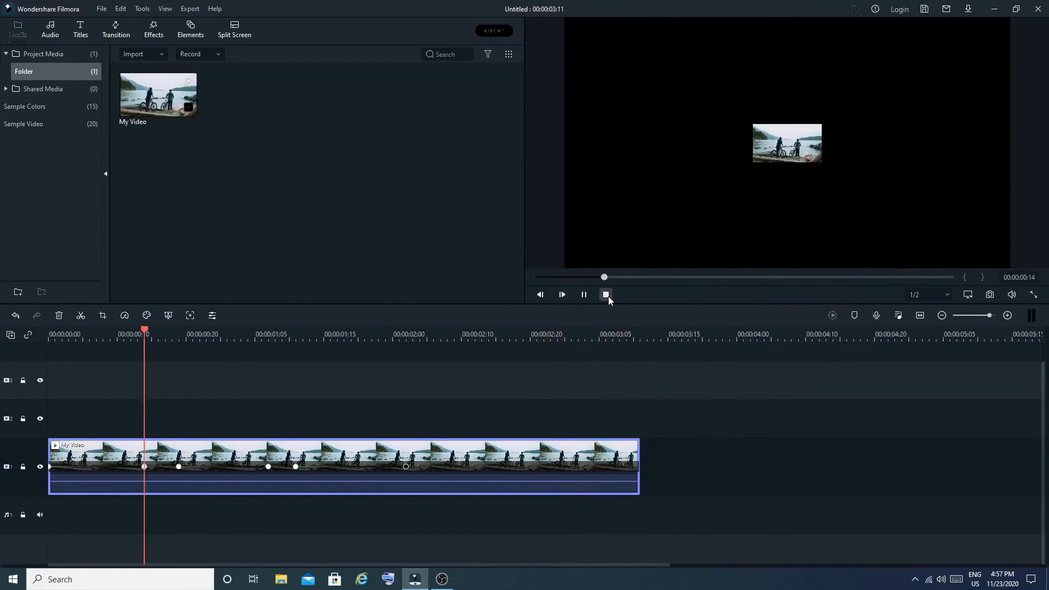
pyautogui.click(608, 296)
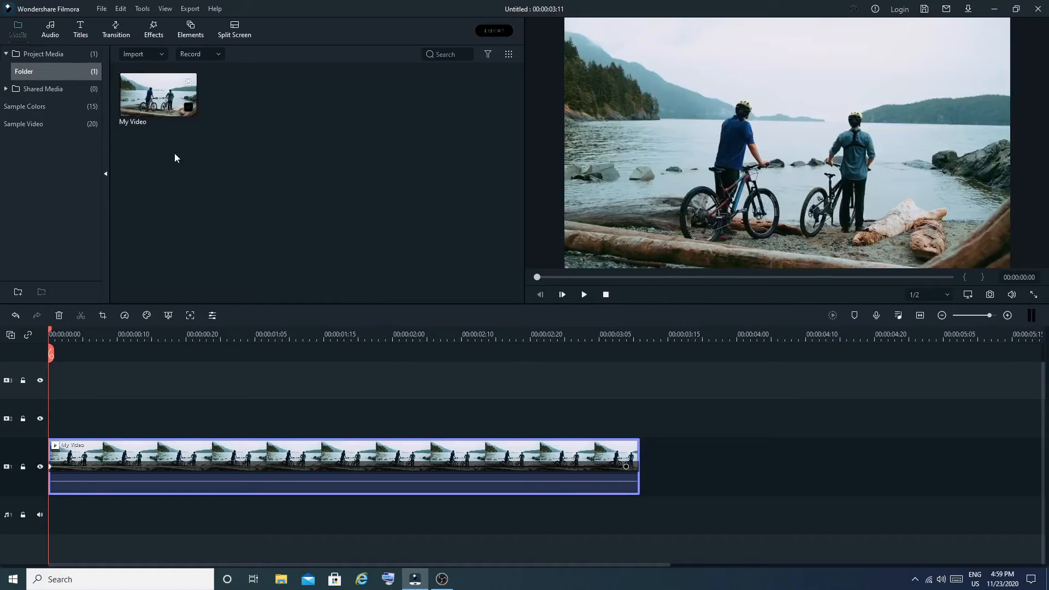
# Import the photo IMG_5330 from the Youtube Stuff photo gallery folder on Local Disk (D:).
pyautogui.rightClick(234, 165)
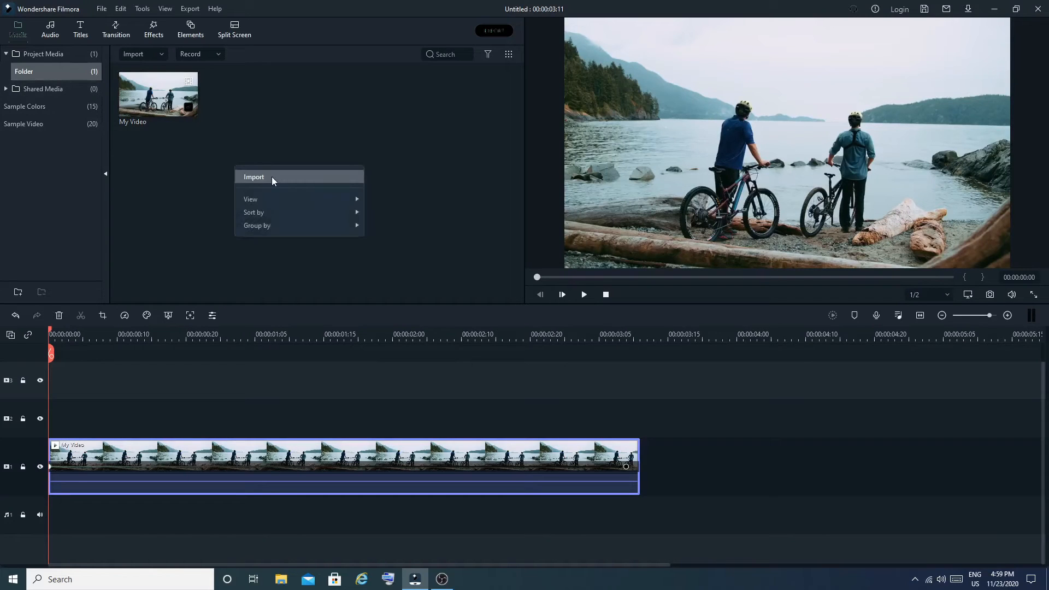
pyautogui.click(272, 179)
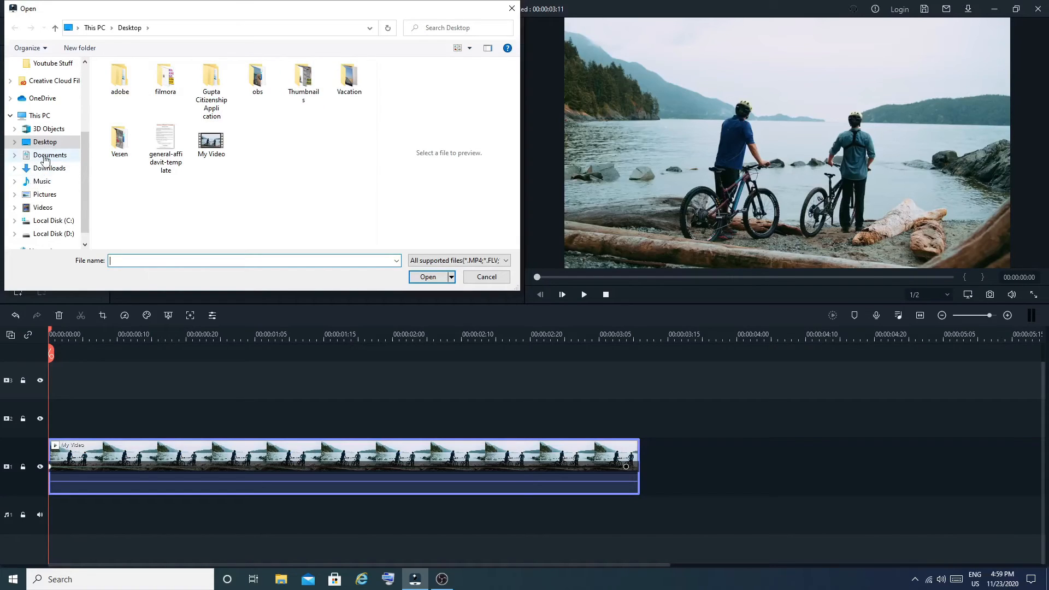
pyautogui.click(52, 234)
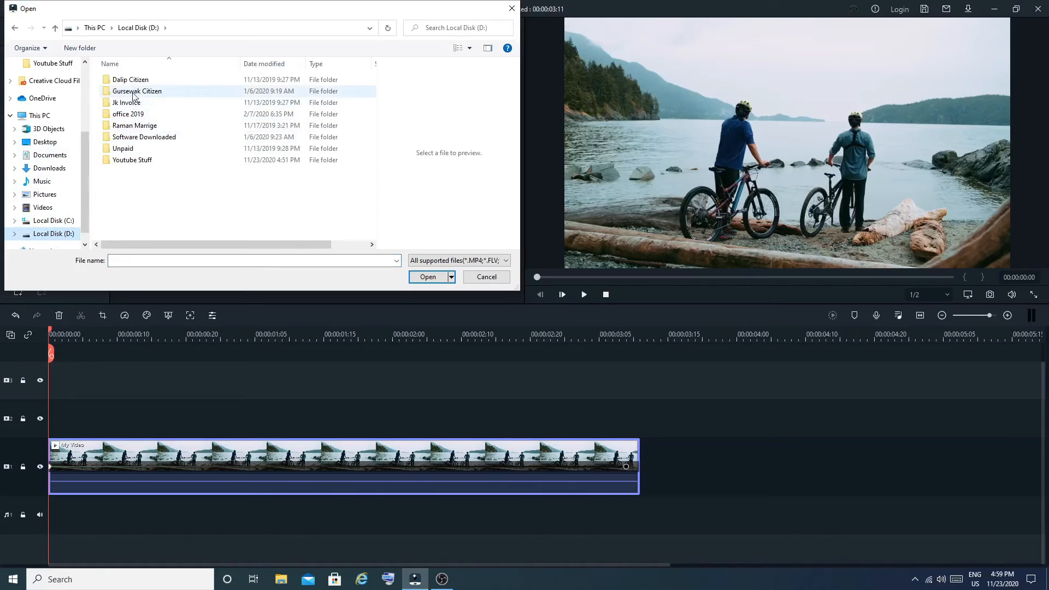
pyautogui.doubleClick(131, 159)
pyautogui.doubleClick(137, 115)
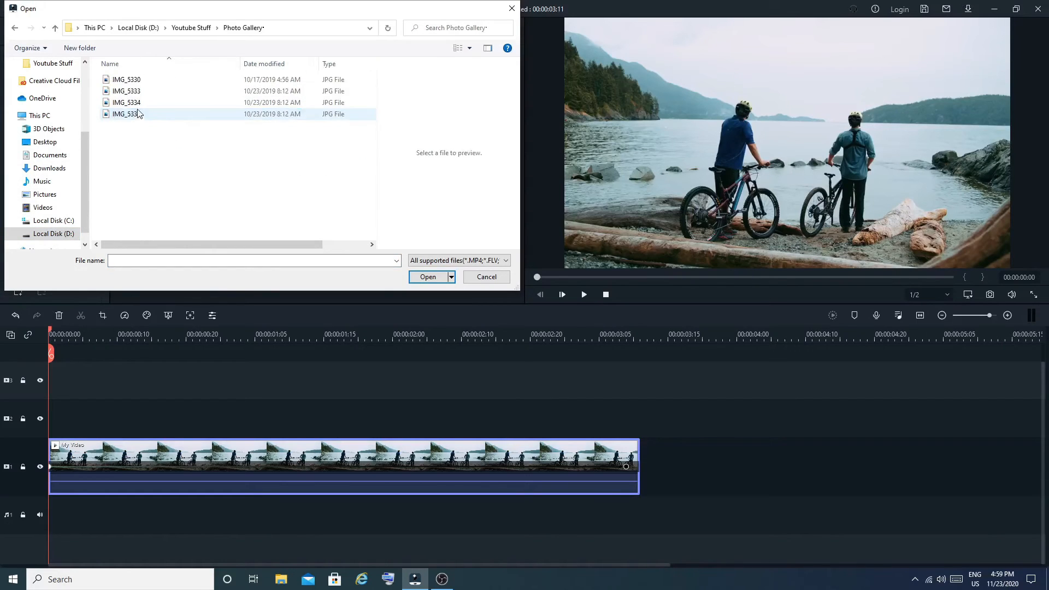
pyautogui.click(130, 80)
pyautogui.click(427, 277)
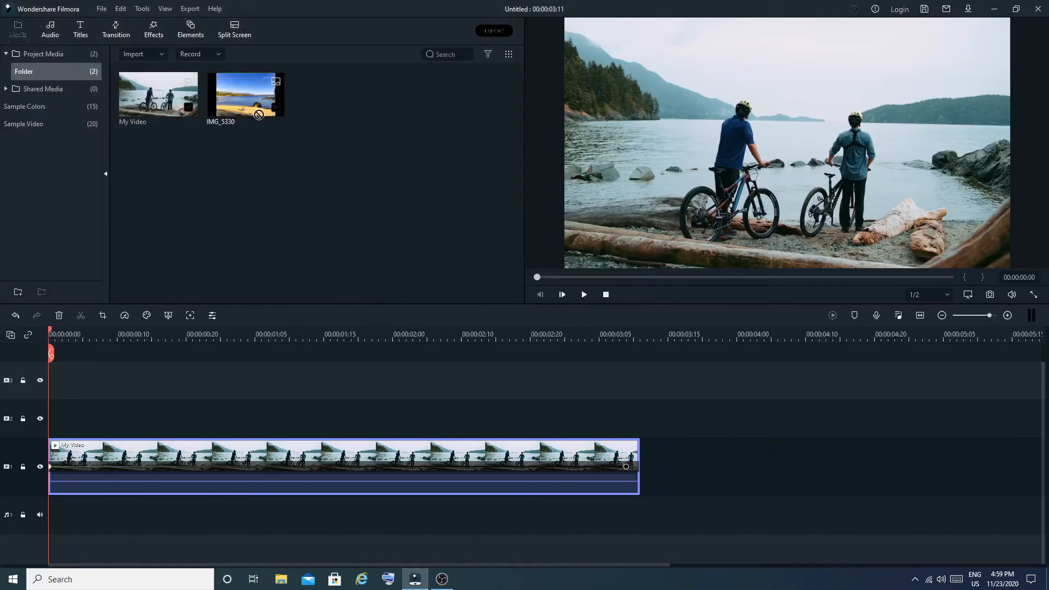
# Place IMG_5330 at the start of track 2 above My Video and trim its duration to 00:00:03:11.
pyautogui.moveTo(245, 94); pyautogui.dragTo(50, 419)
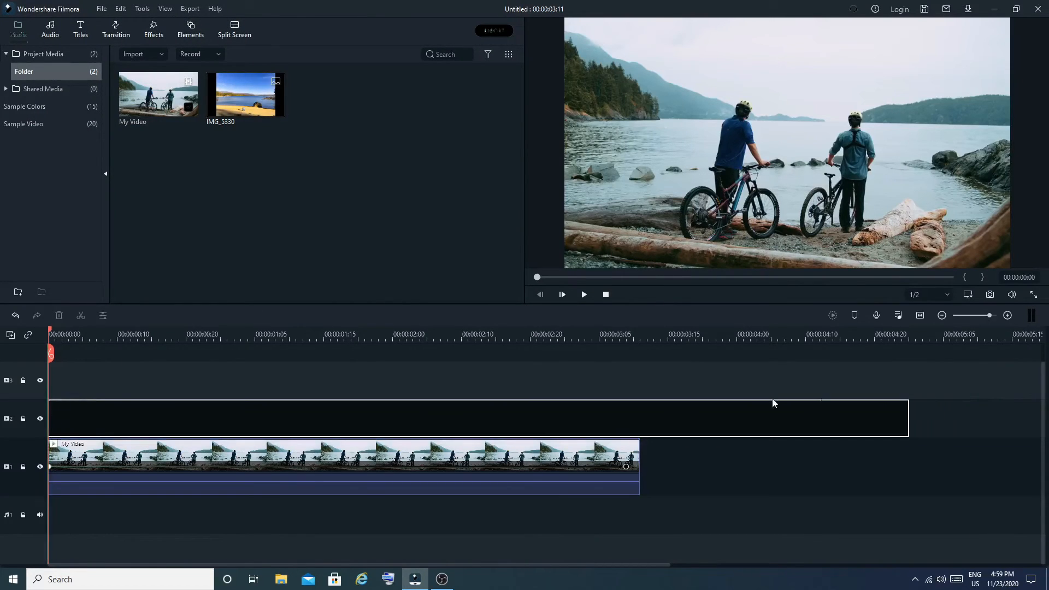
pyautogui.moveTo(773, 404); pyautogui.dragTo(639, 429)
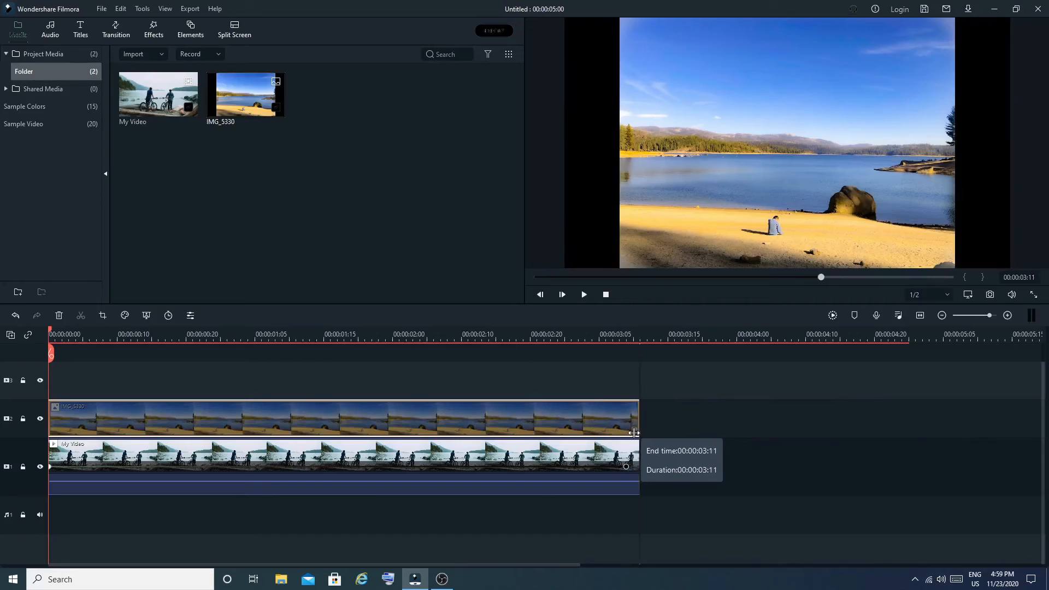
# Enlarge IMG_5330 to 137.42% at 00:00:00:00 so it fills the frame width, creating its first custom animation keyframe.
pyautogui.doubleClick(601, 425)
pyautogui.click(723, 84)
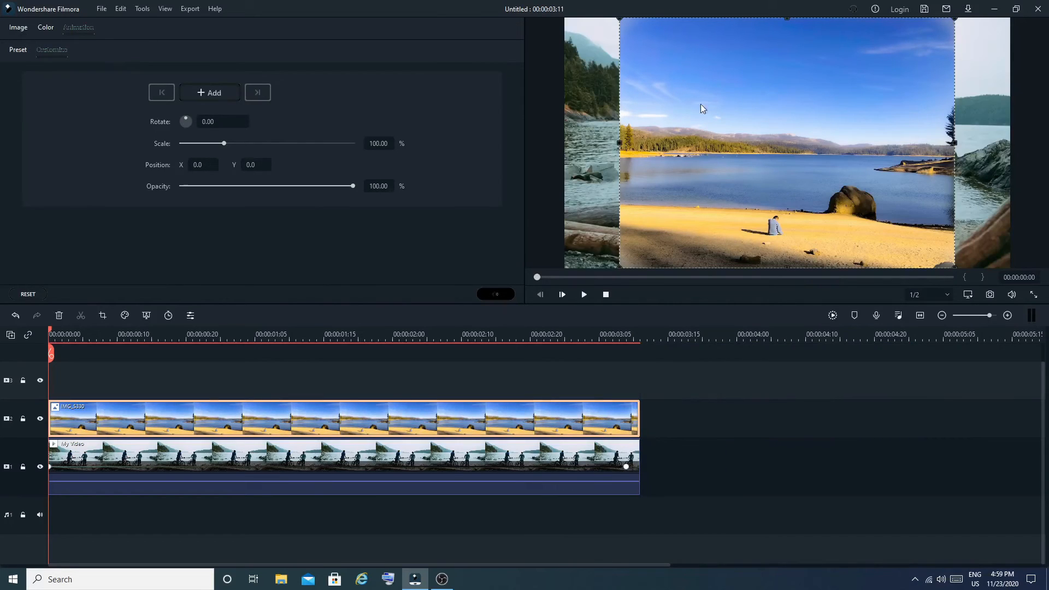
pyautogui.moveTo(621, 143); pyautogui.dragTo(560, 144)
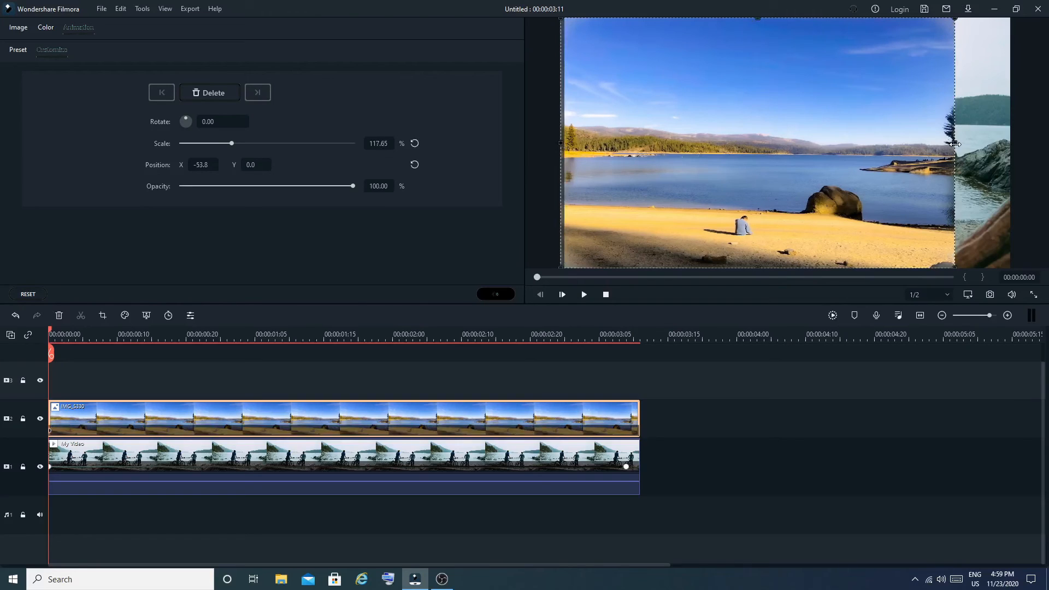
pyautogui.moveTo(955, 143); pyautogui.dragTo(1020, 146)
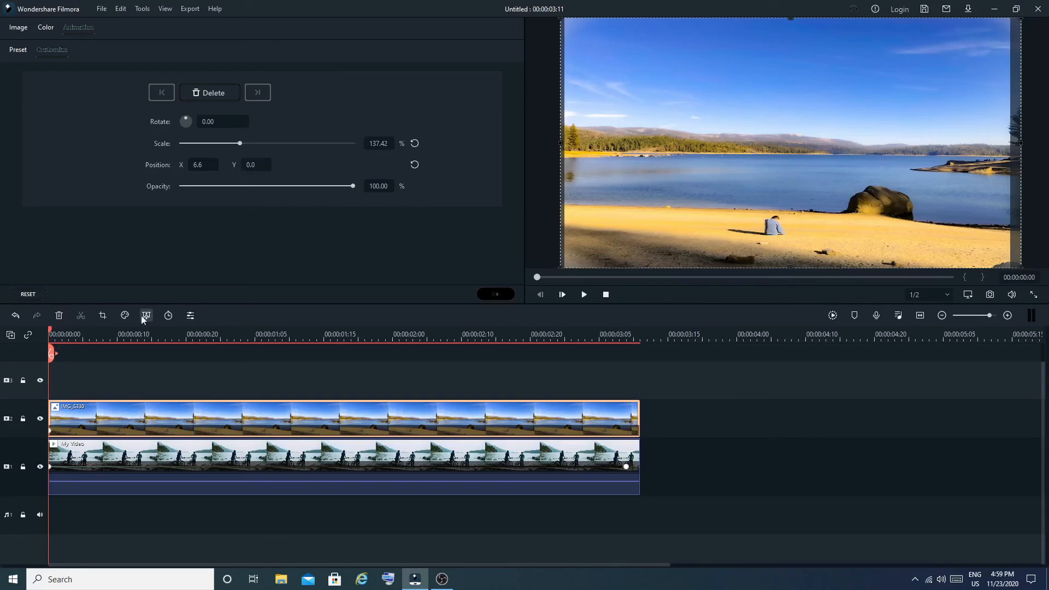
# Create a keyframe at 00:00:03:10 with IMG_5330 scaled to 11.46% and moved to the lower-left corner of the frame.
pyautogui.moveTo(51, 335); pyautogui.dragTo(530, 334)
pyautogui.moveTo(595, 365); pyautogui.dragTo(645, 385)
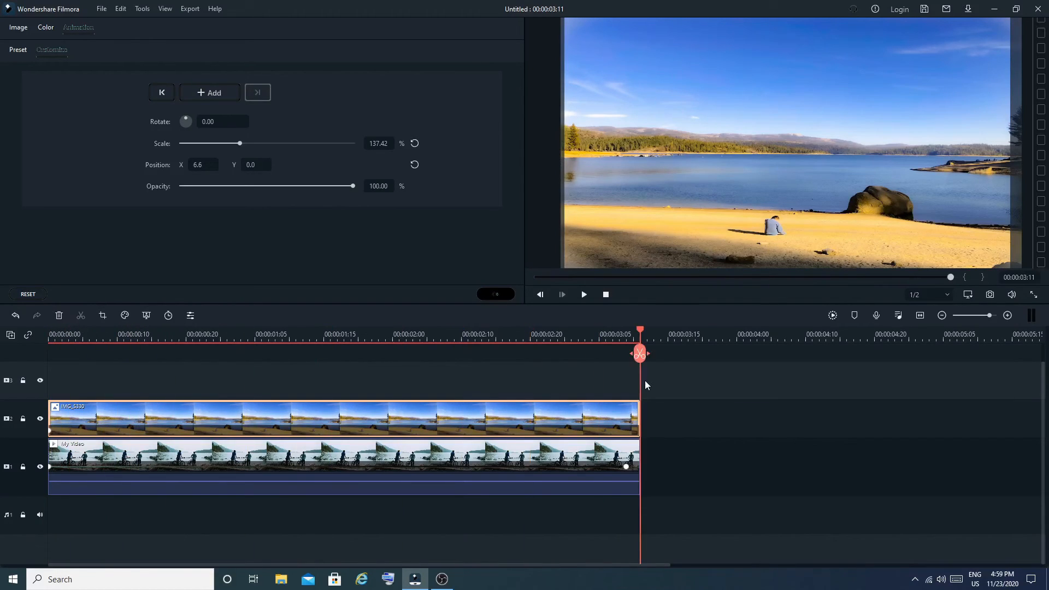
pyautogui.press('Left')
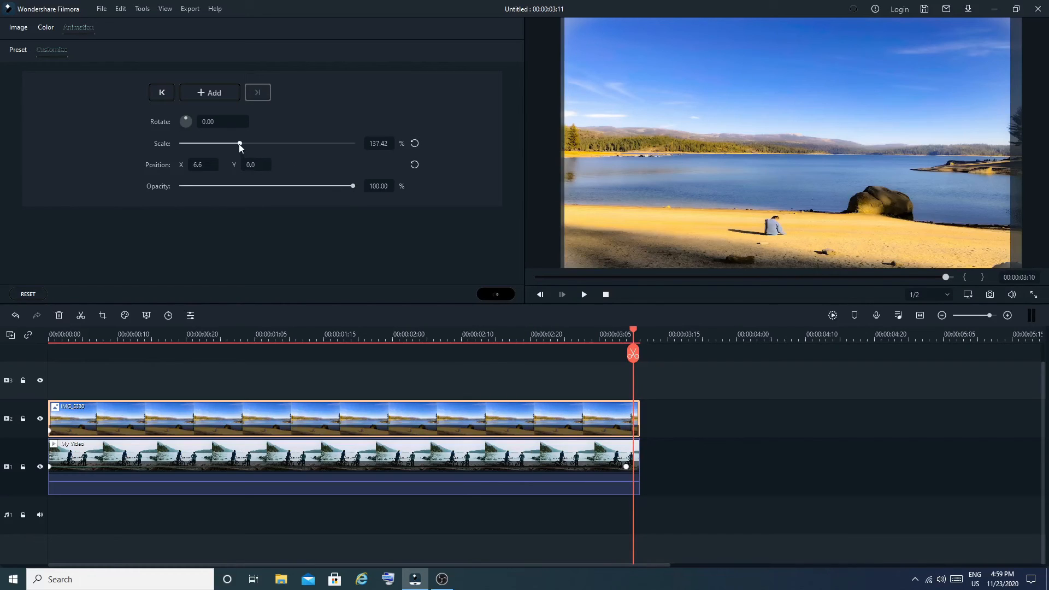
pyautogui.moveTo(238, 144); pyautogui.dragTo(185, 148)
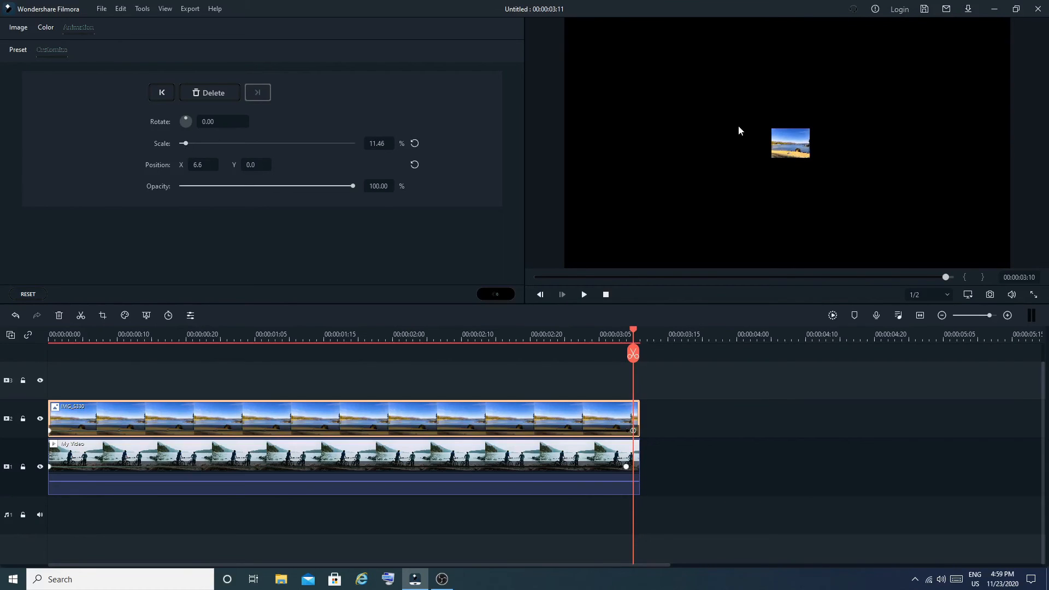
pyautogui.moveTo(782, 147); pyautogui.dragTo(588, 250)
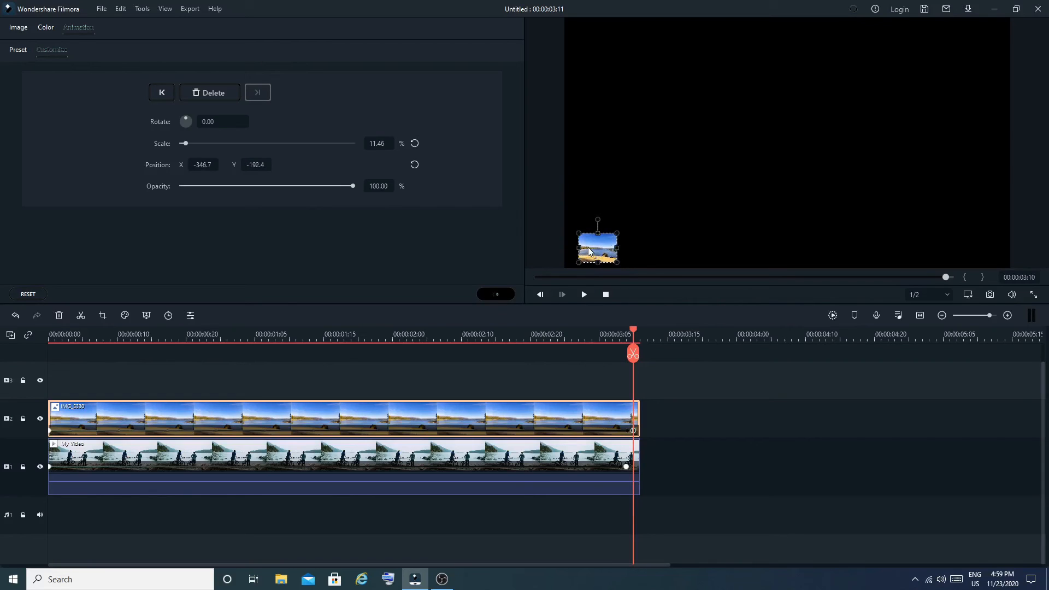
# Apply the photo's custom animation and play the timeline back.
pyautogui.click(495, 294)
pyautogui.click(605, 295)
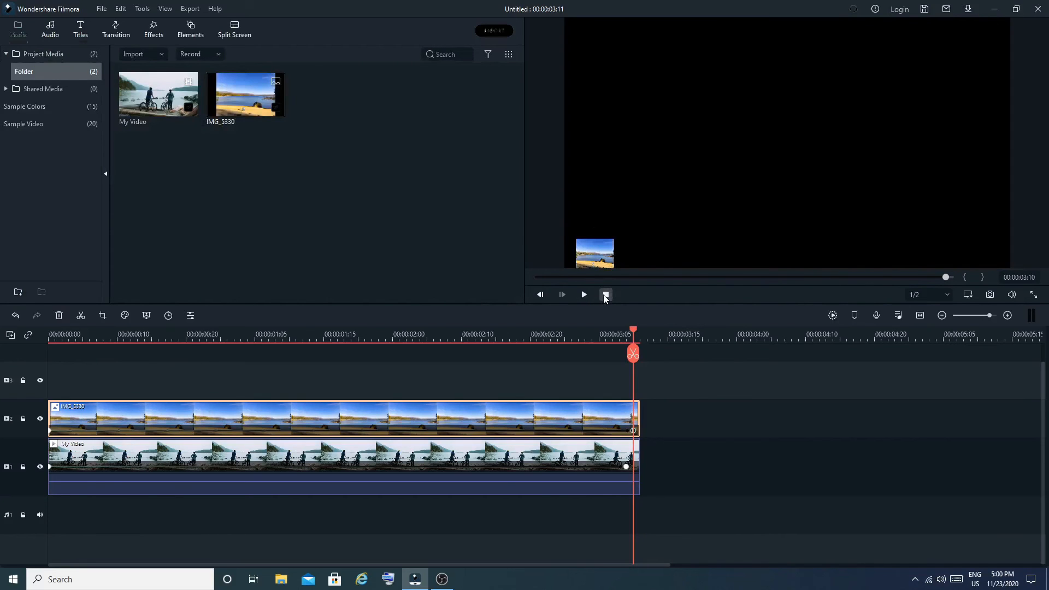
pyautogui.click(585, 294)
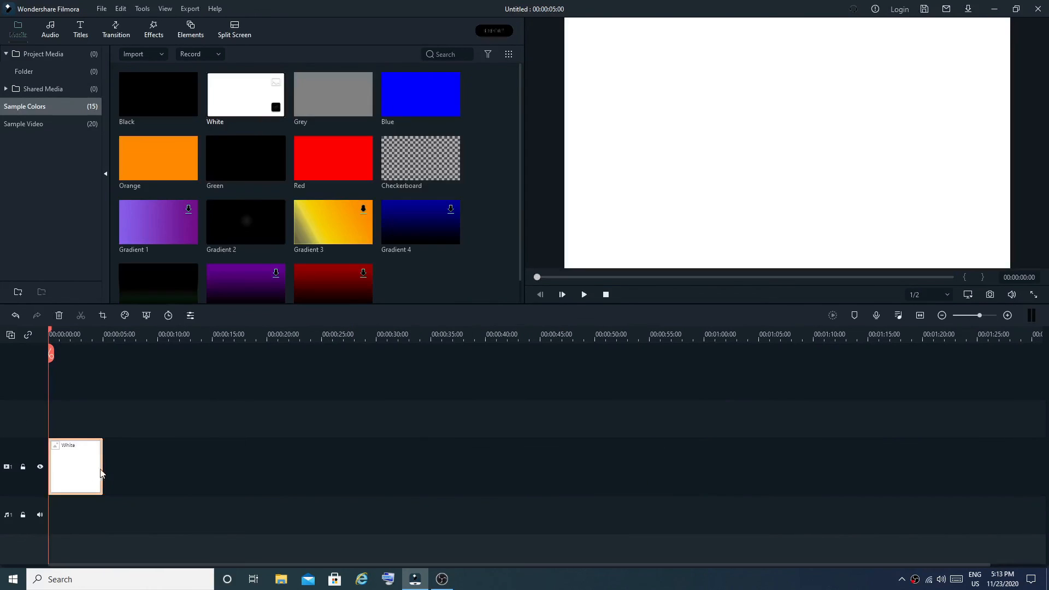
# Extend the White color clip to 00:00:21:23 and import the JK logo image into the project media.
pyautogui.moveTo(103, 470); pyautogui.dragTo(287, 470)
pyautogui.click(43, 54)
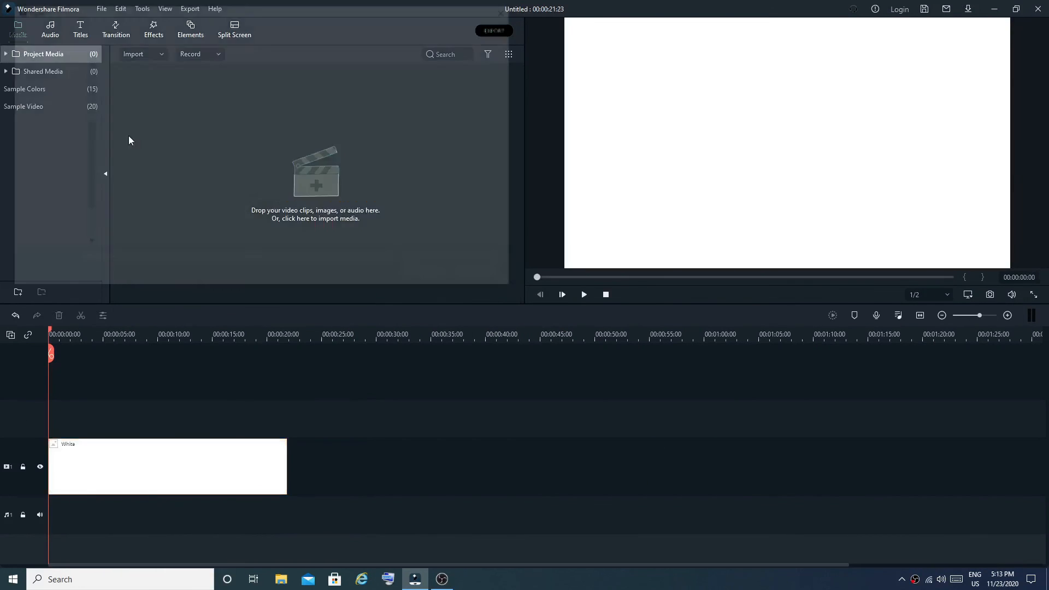
pyautogui.click(129, 135)
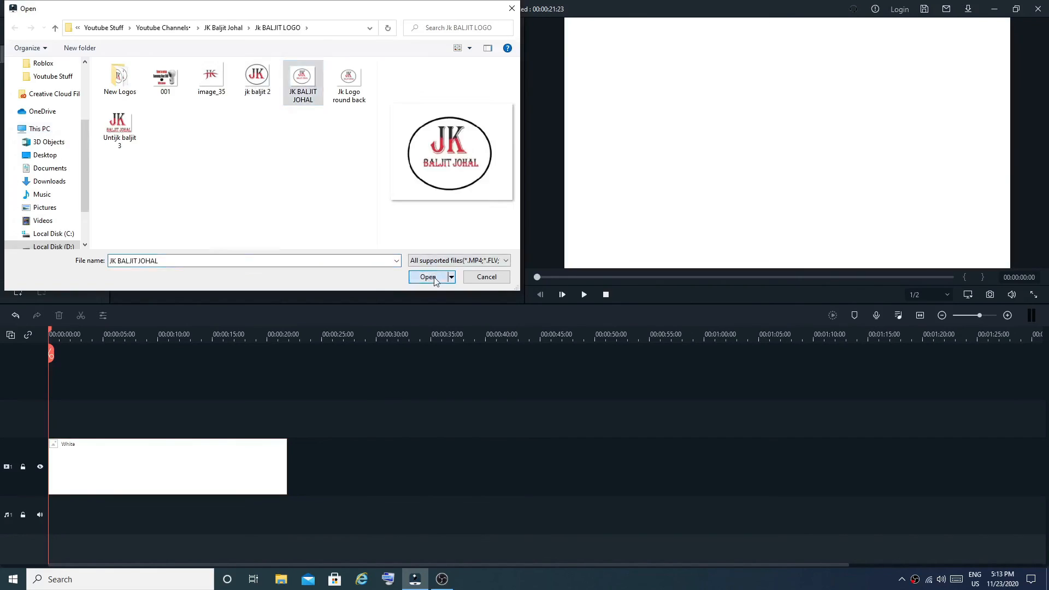
pyautogui.click(429, 277)
# Place the logo on track 2 above the White clip, matching its length, and shrink it into the frame's upper-left corner.
pyautogui.moveTo(169, 104); pyautogui.dragTo(286, 418)
pyautogui.moveTo(773, 169); pyautogui.dragTo(872, 210)
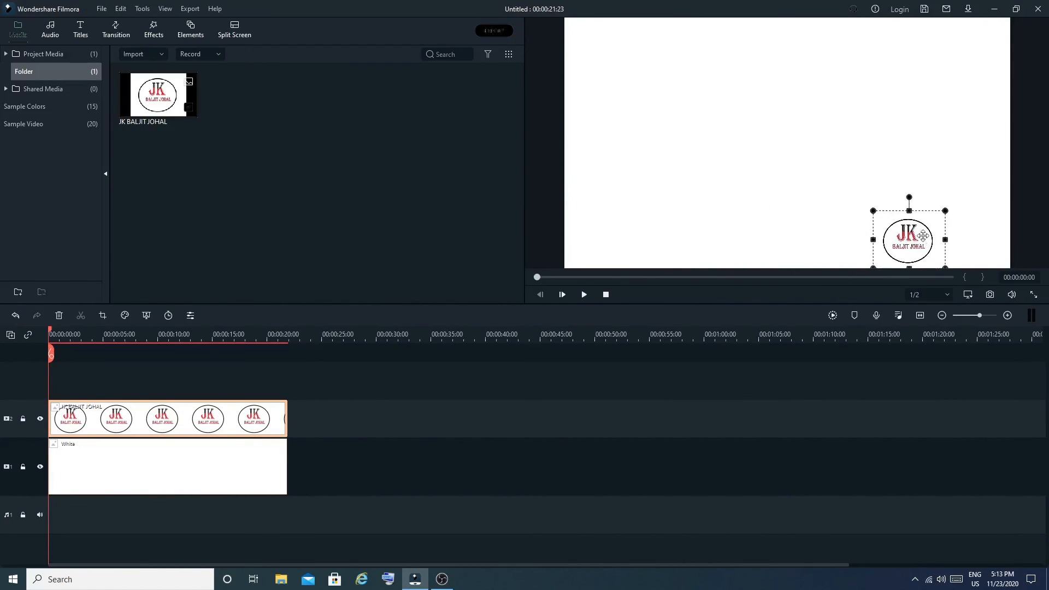
pyautogui.moveTo(923, 237); pyautogui.dragTo(632, 62)
pyautogui.click(574, 90)
# Add a custom animation keyframe to the logo clip at 00:00:00:00.
pyautogui.rightClick(126, 420)
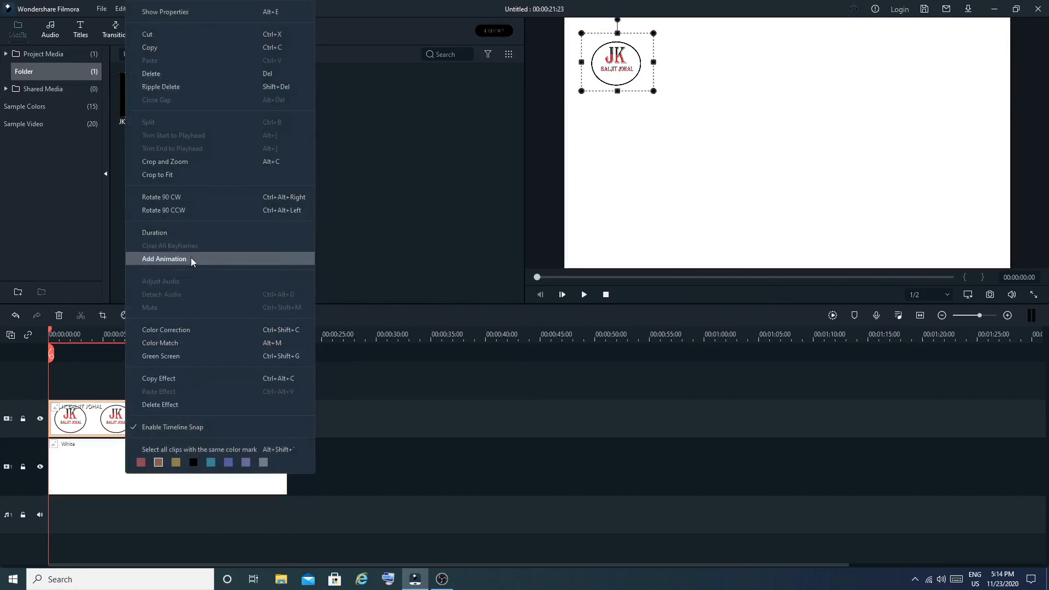
pyautogui.click(191, 258)
pyautogui.click(46, 27)
pyautogui.click(78, 27)
pyautogui.click(218, 92)
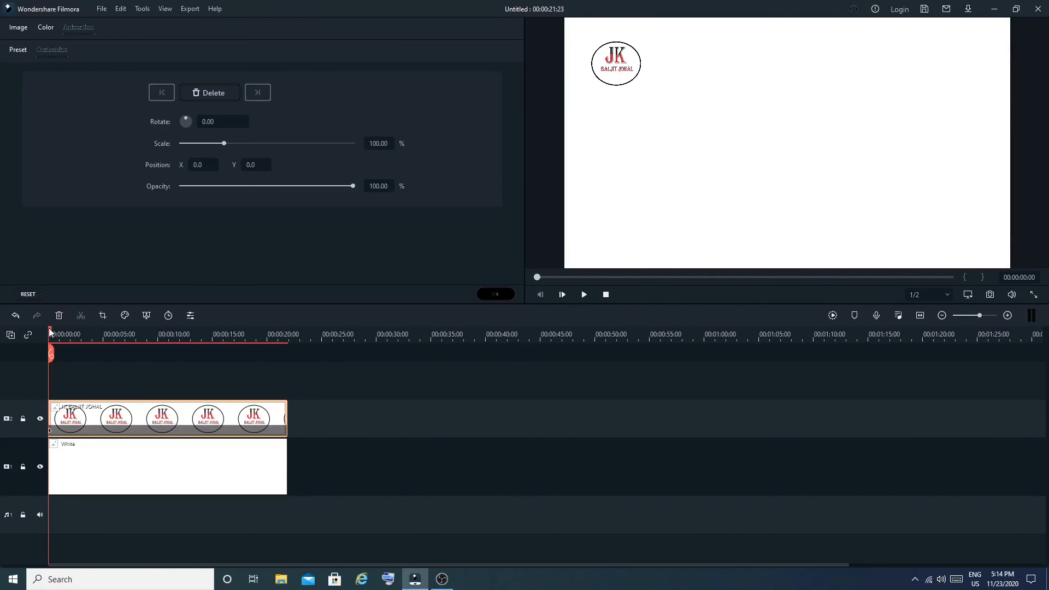
# Keyframe the logo in the lower-left corner at 00:00:03:18, then in the lower-right corner at X 641.7, Y -313.7.
pyautogui.moveTo(50, 331); pyautogui.dragTo(89, 341)
pyautogui.moveTo(624, 58); pyautogui.dragTo(621, 226)
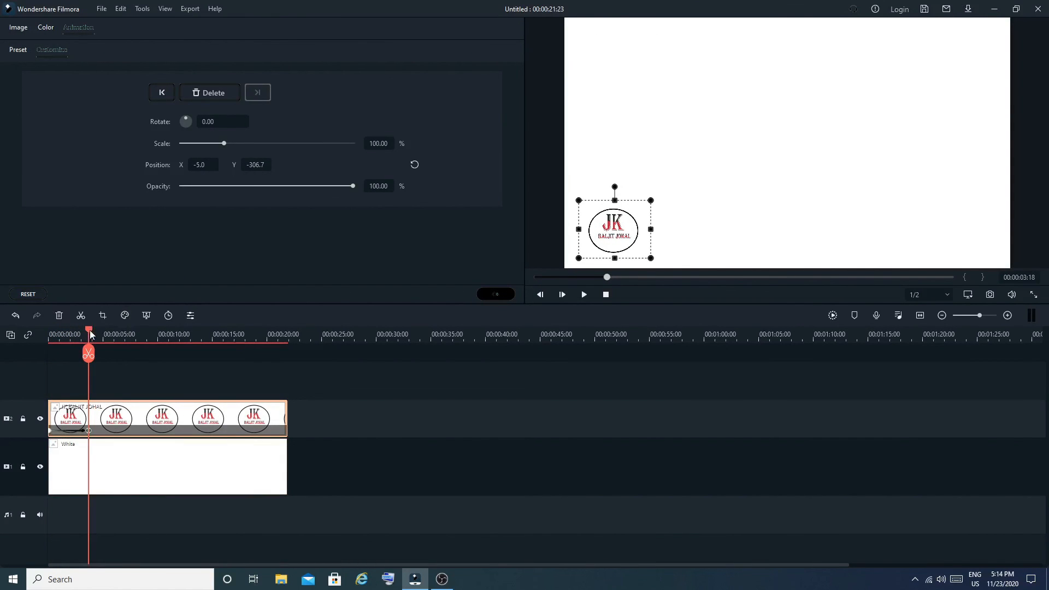
pyautogui.moveTo(91, 334); pyautogui.dragTo(122, 335)
pyautogui.moveTo(614, 230); pyautogui.dragTo(966, 234)
# Keyframe the logo in the frame's upper-right corner at 00:00:10:07 and in the frame's centre a few seconds further on.
pyautogui.moveTo(122, 335); pyautogui.dragTo(163, 337)
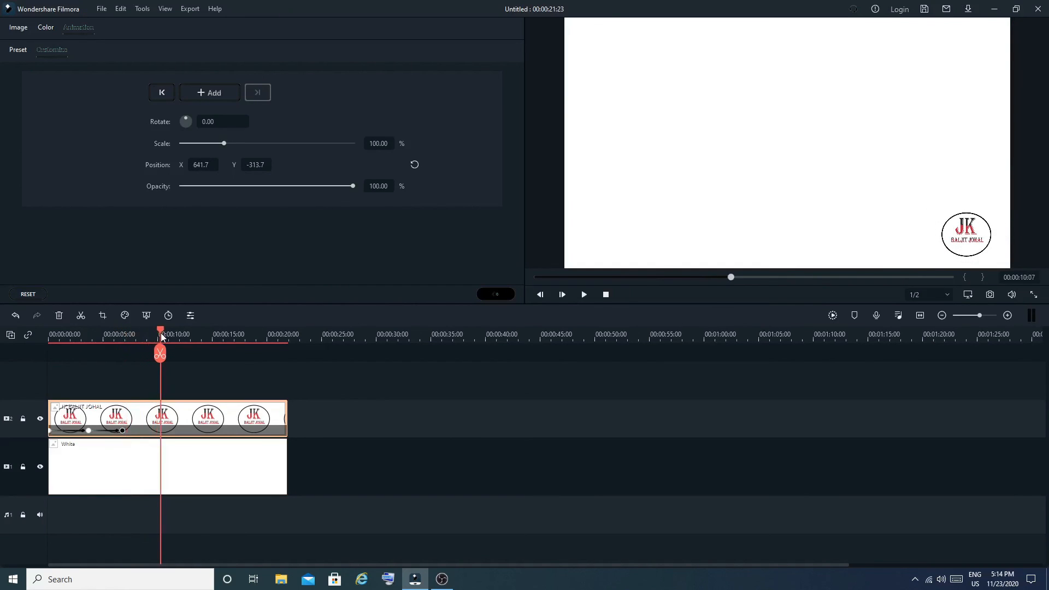
pyautogui.moveTo(966, 234); pyautogui.dragTo(966, 51)
pyautogui.moveTo(161, 335); pyautogui.dragTo(209, 334)
pyautogui.moveTo(966, 51); pyautogui.dragTo(787, 159)
# Keyframe the centred logo at 336.36% scale and fade its opacity to 0% at 00:00:21:17.
pyautogui.moveTo(209, 335); pyautogui.dragTo(243, 337)
pyautogui.click(771, 140)
pyautogui.moveTo(749, 129); pyautogui.dragTo(801, 185)
pyautogui.moveTo(244, 330); pyautogui.dragTo(285, 352)
pyautogui.moveTo(352, 185); pyautogui.dragTo(149, 196)
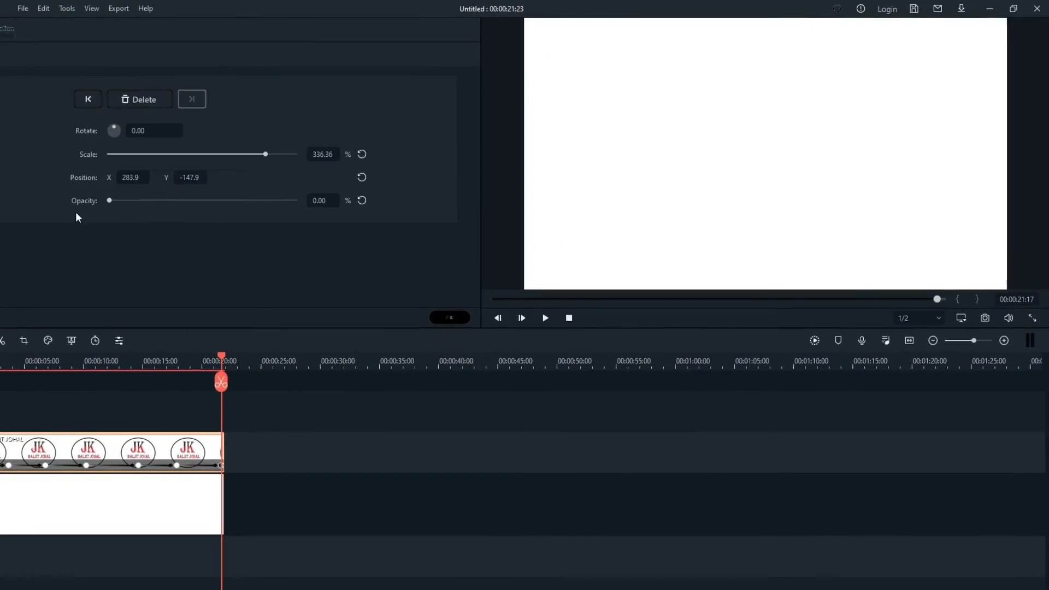
# Apply the logo's custom animation and play it back from the beginning.
pyautogui.click(449, 317)
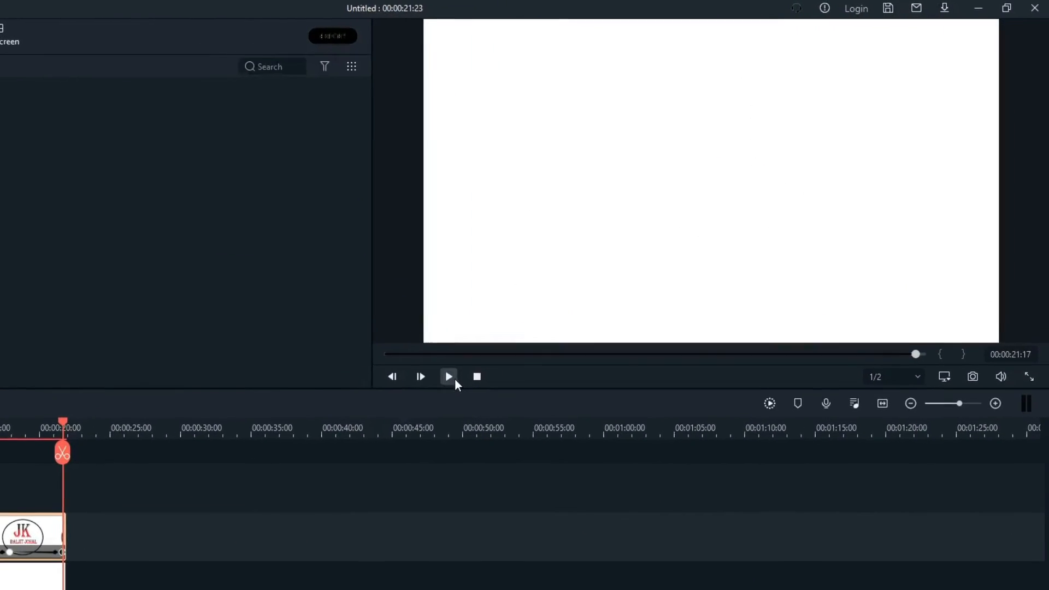
pyautogui.click(448, 376)
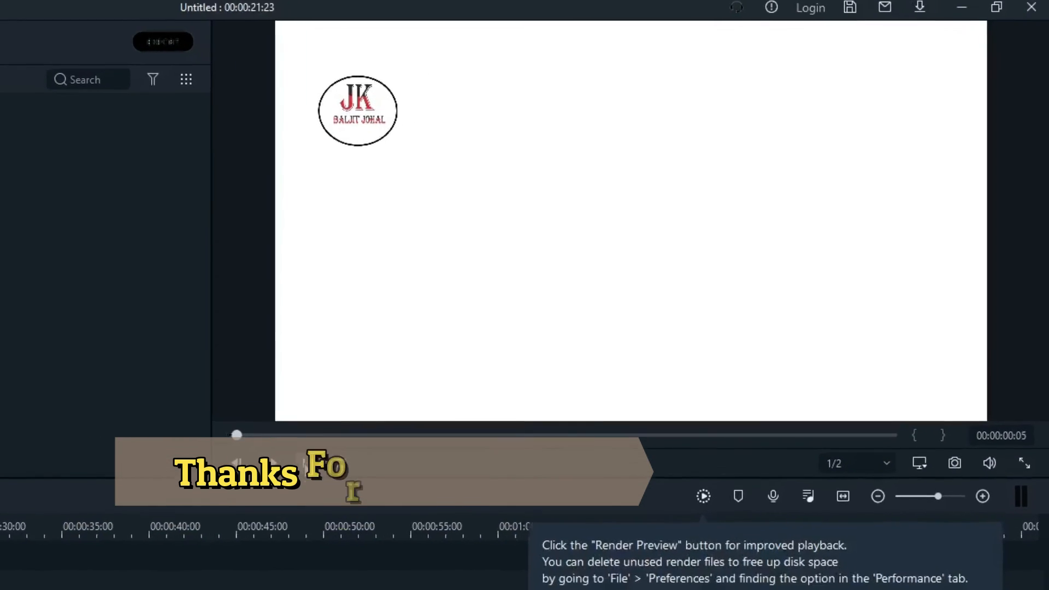